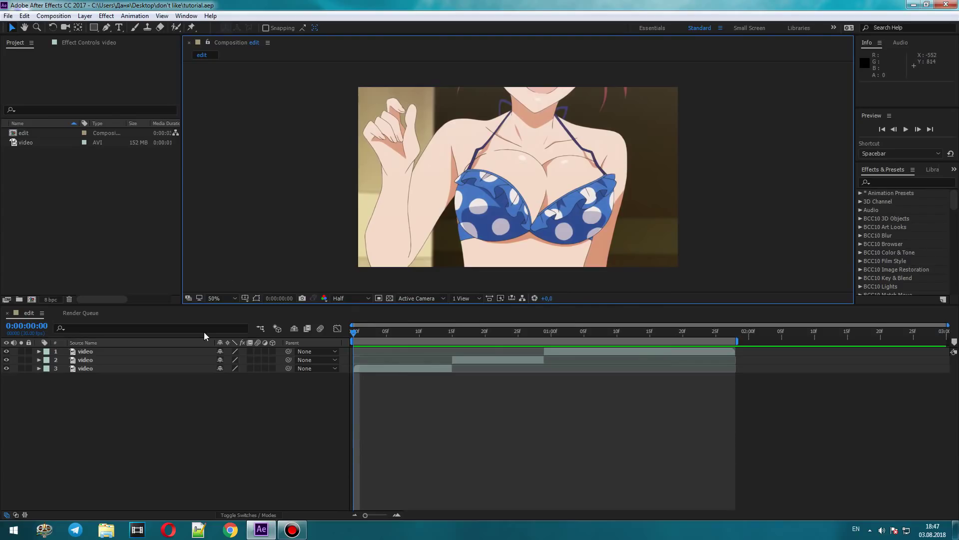
Add an adjustment layer below the two video layers and name it warp
right_click(186, 395)
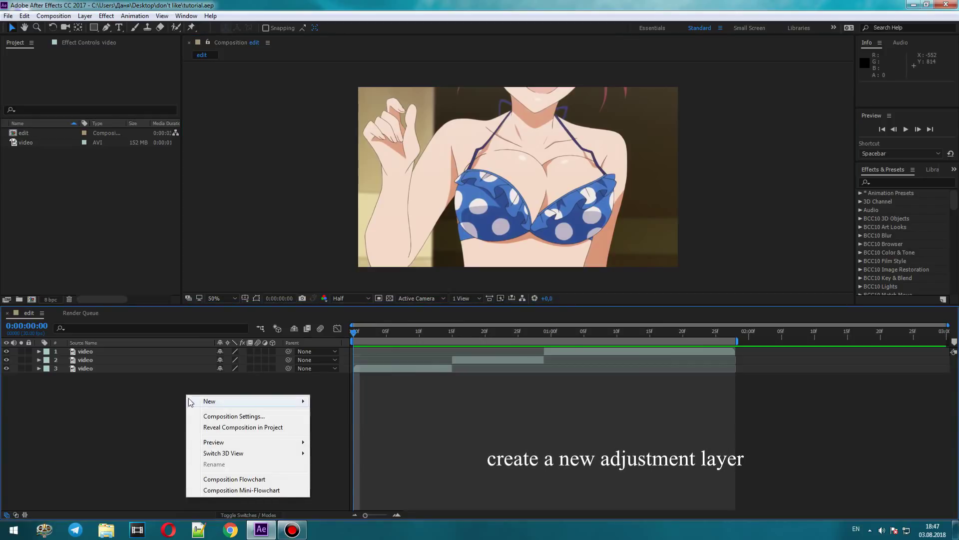
mouse_move(229, 401)
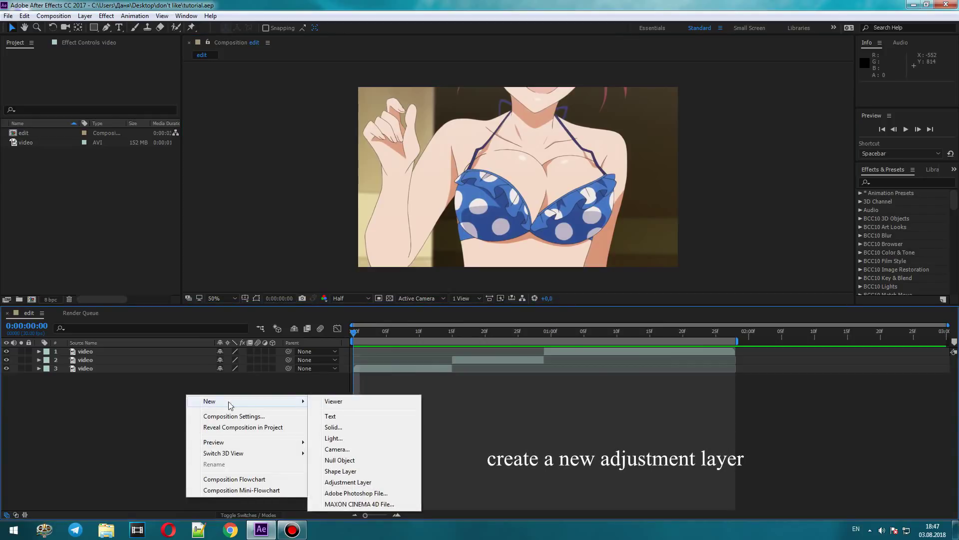
click(330, 483)
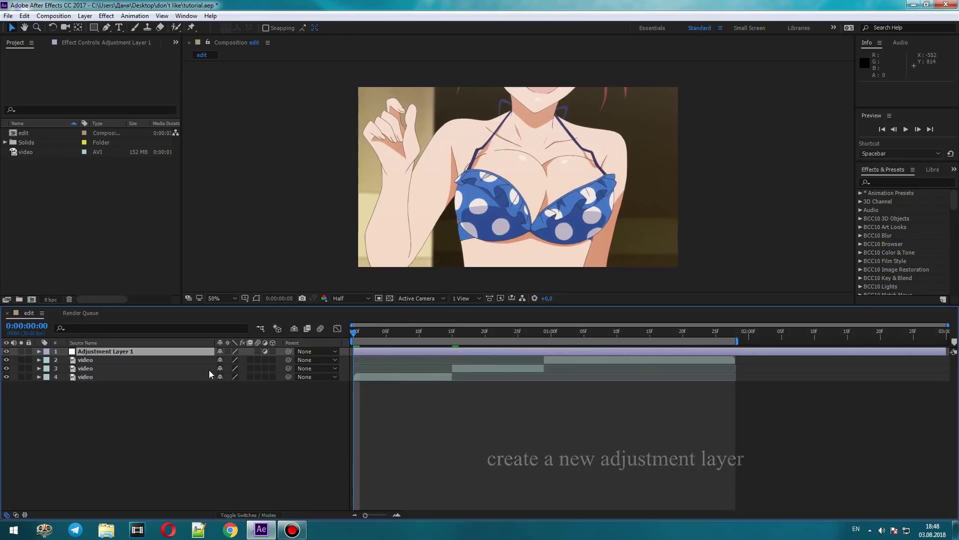
drag(183, 351, 177, 376)
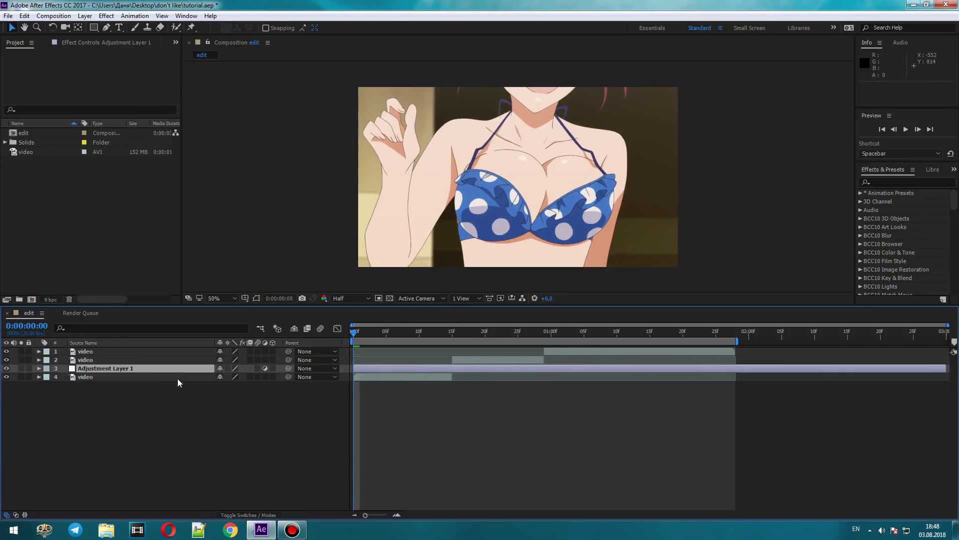
key(Return)
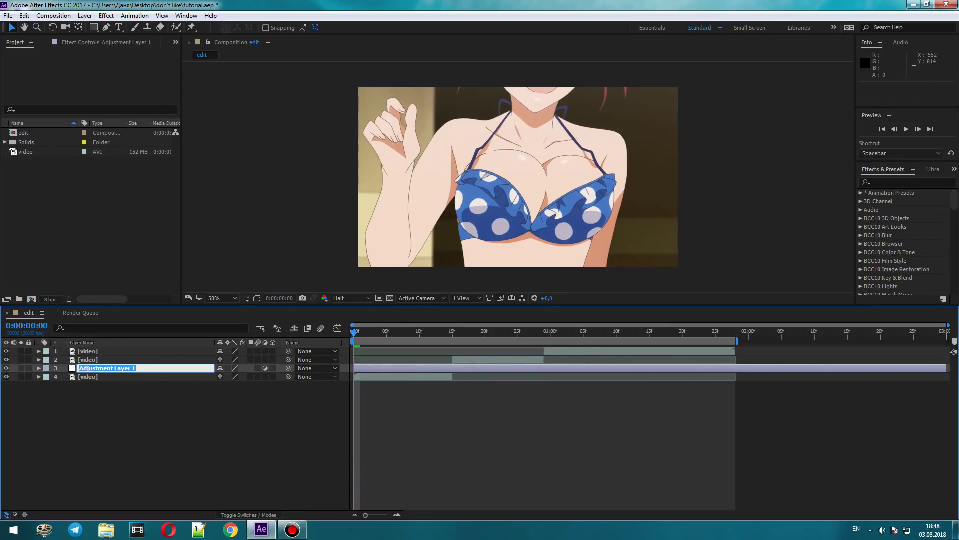
text(warp)
key(Return)
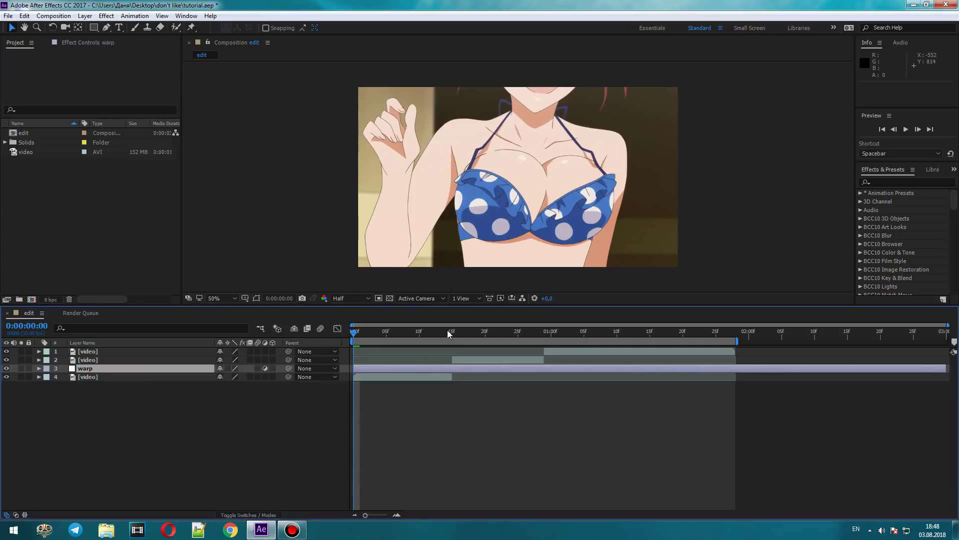
Trim the warp layer to the first 15 frames by splitting at frame 15 and deleting the rest
click(448, 329)
key(ctrl+shift+d)
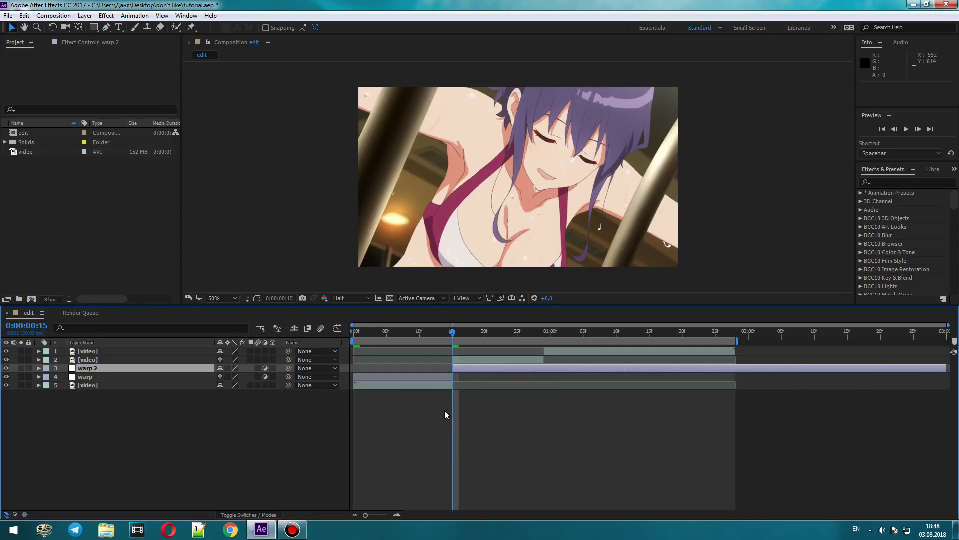
key(Delete)
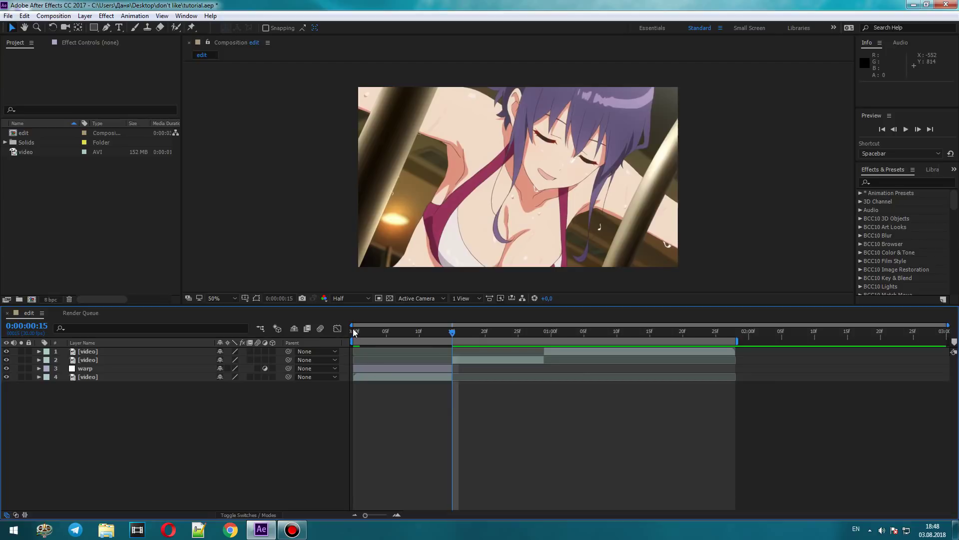
click(354, 331)
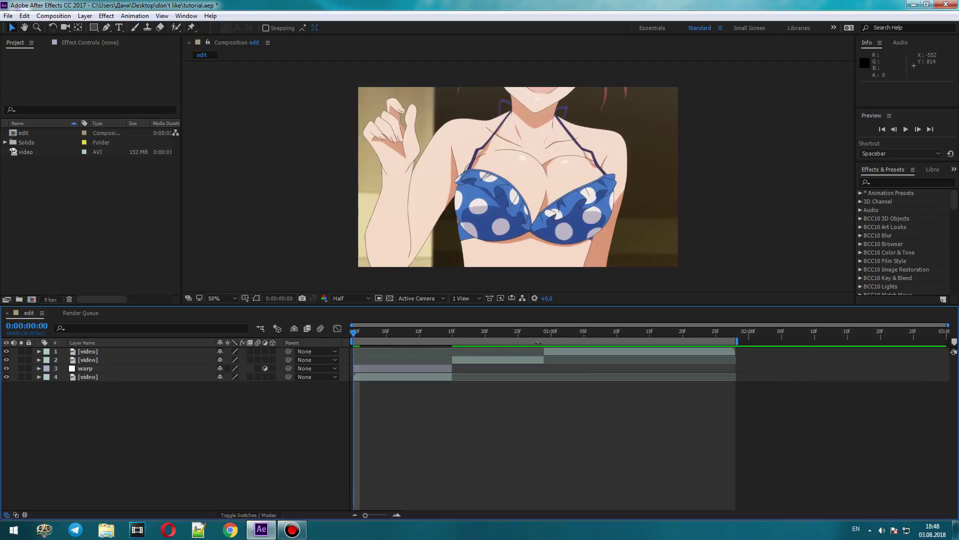
Find the Distort > Warp effect and apply it to the warp layer
click(876, 181)
text(wa)
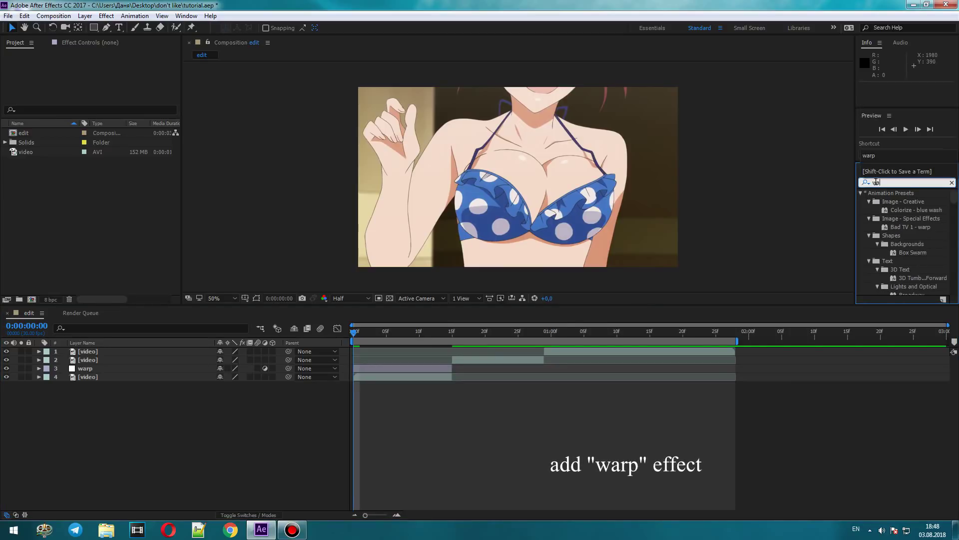
text(rp)
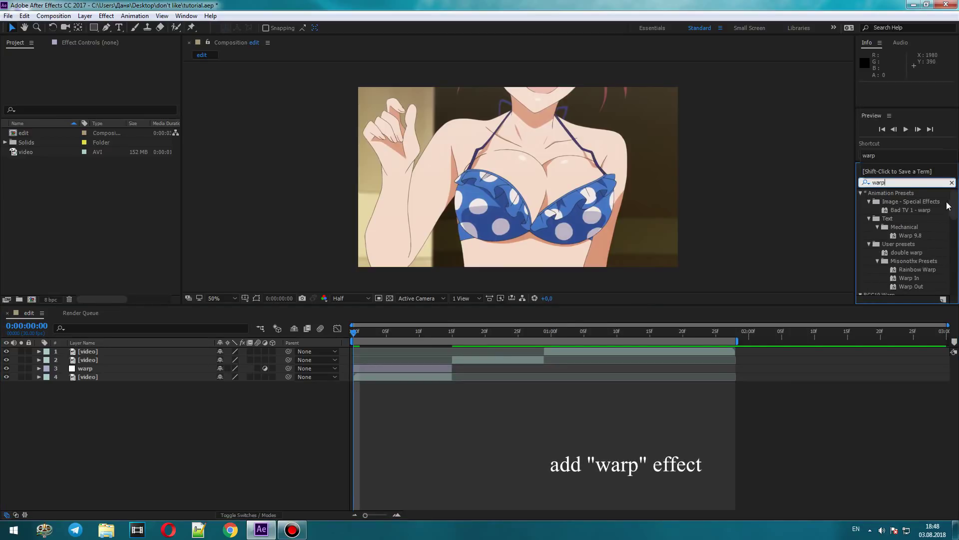
drag(954, 206, 958, 236)
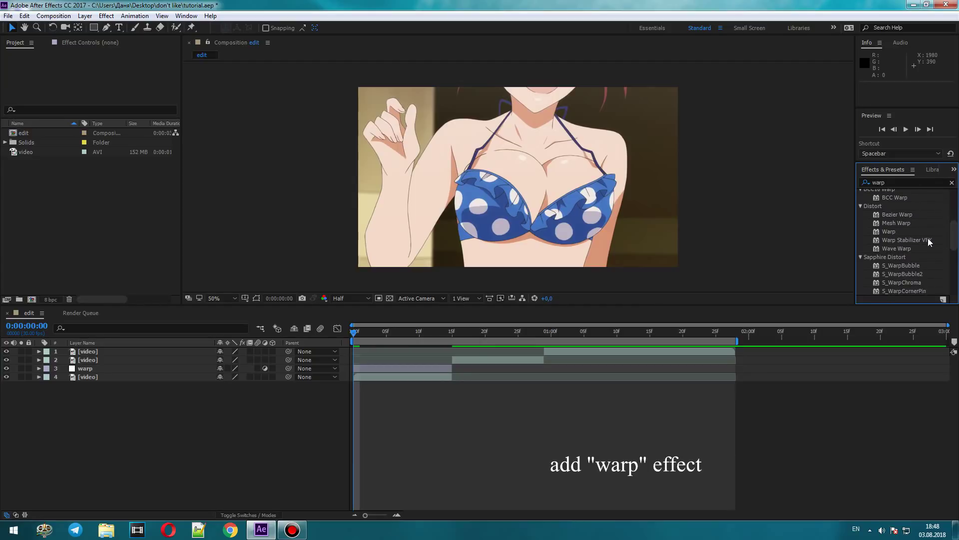
drag(891, 231, 480, 346)
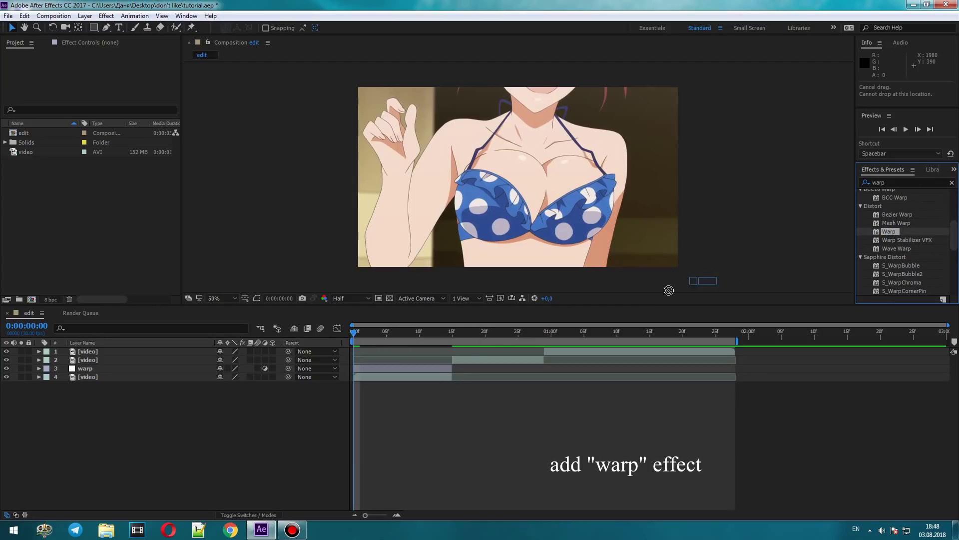
drag(481, 347, 430, 368)
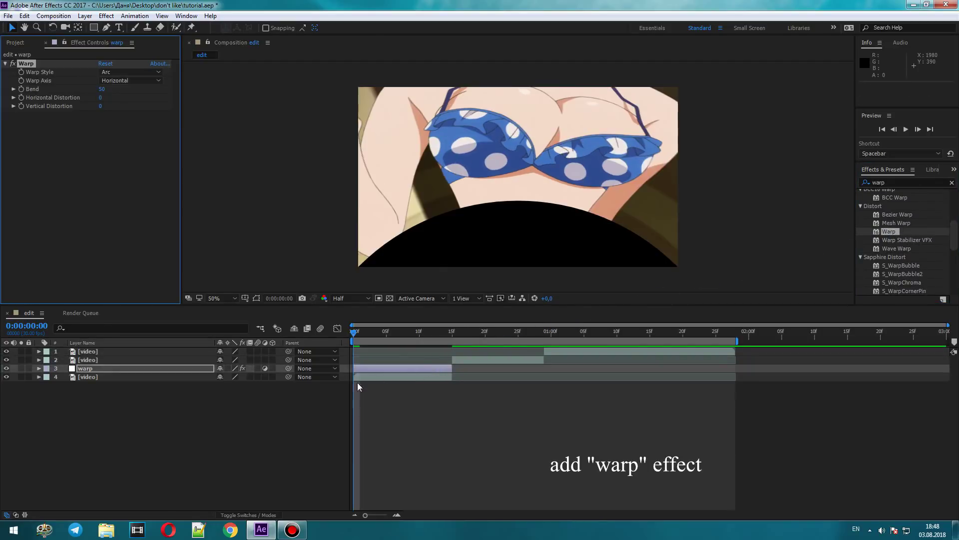
Set the Warp Style to FishEye and the Bend to 0
click(103, 73)
click(107, 204)
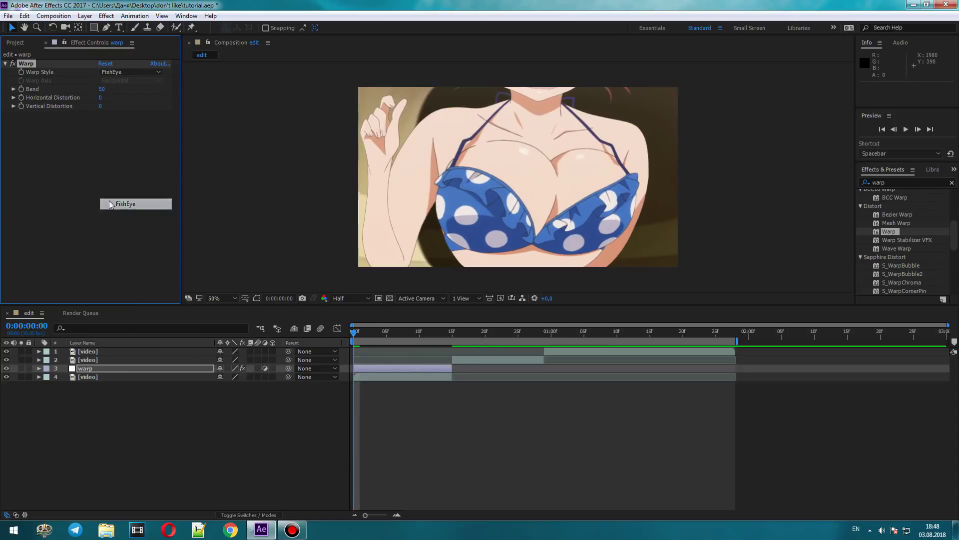
click(102, 89)
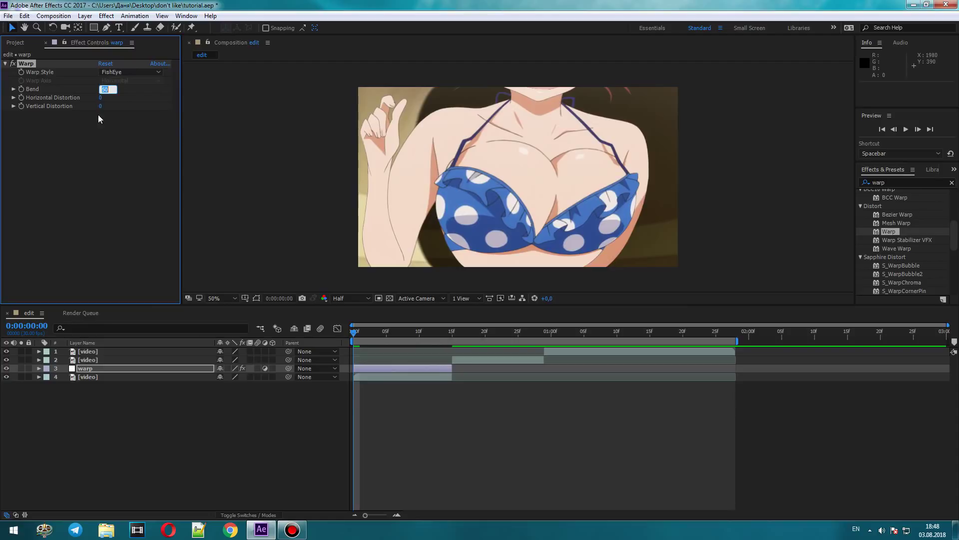
text(0)
key(Return)
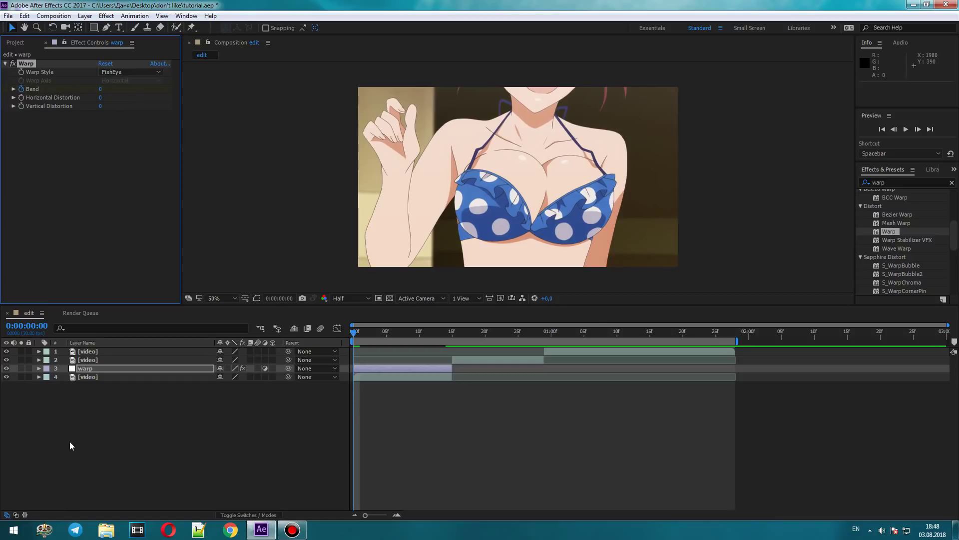
Keyframe Bend from 0 at the start to -100 at frame 14, then select both keyframes
key(u)
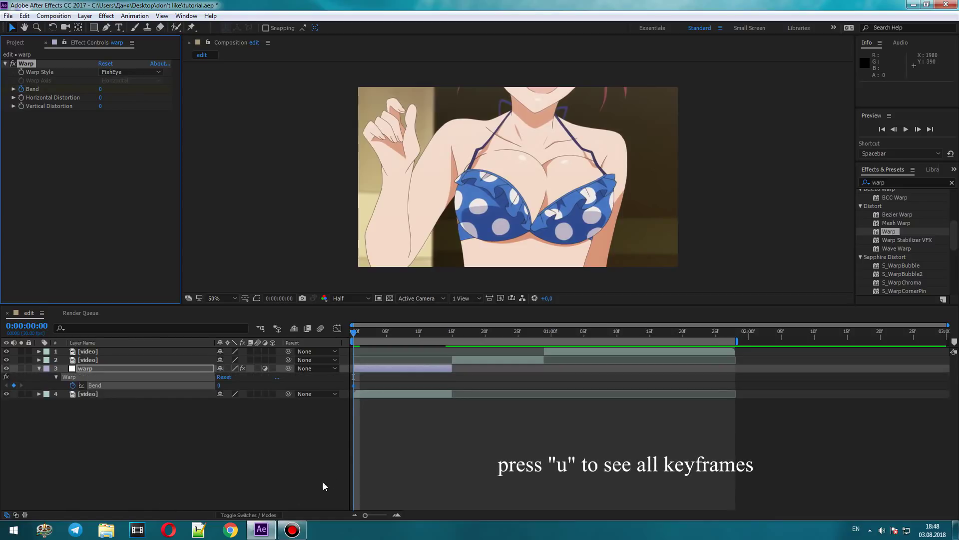
click(445, 334)
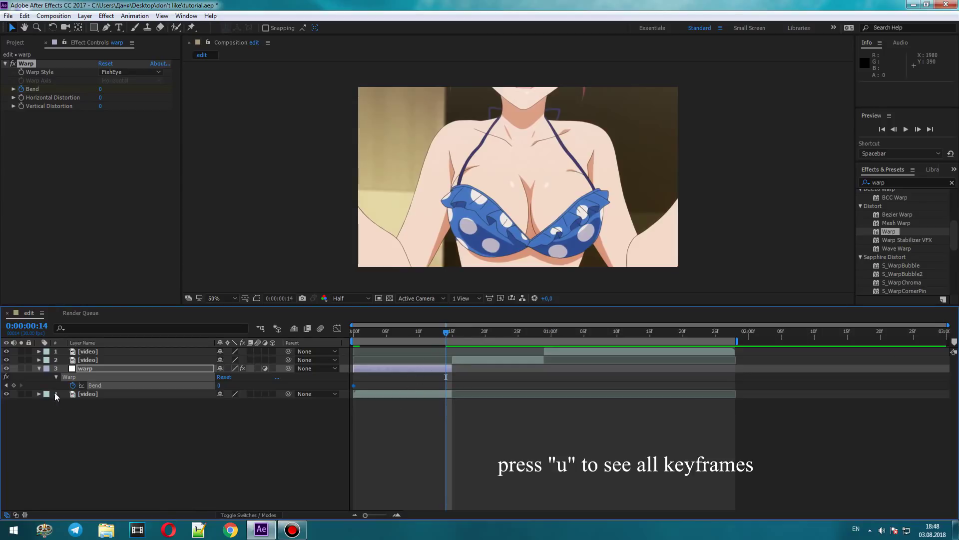
click(13, 385)
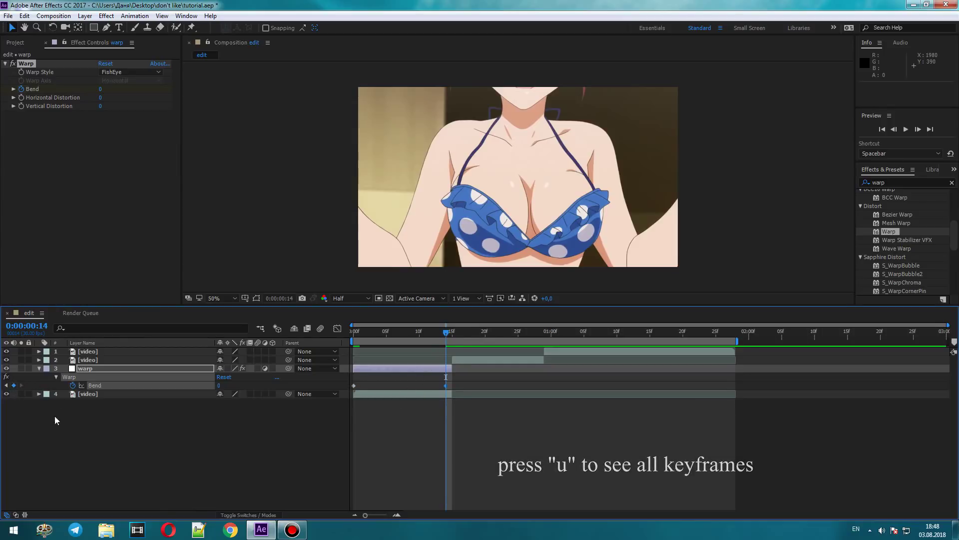
double_click(445, 385)
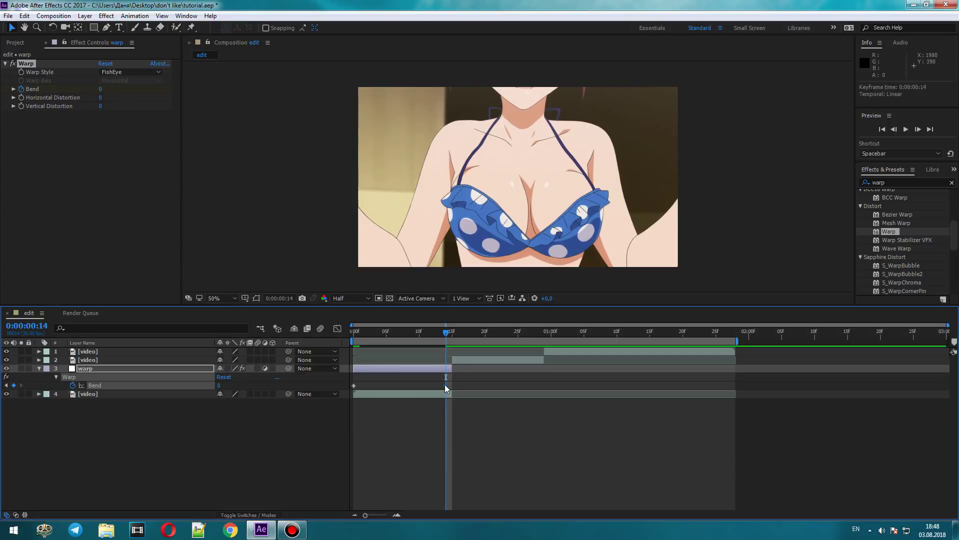
text(-100)
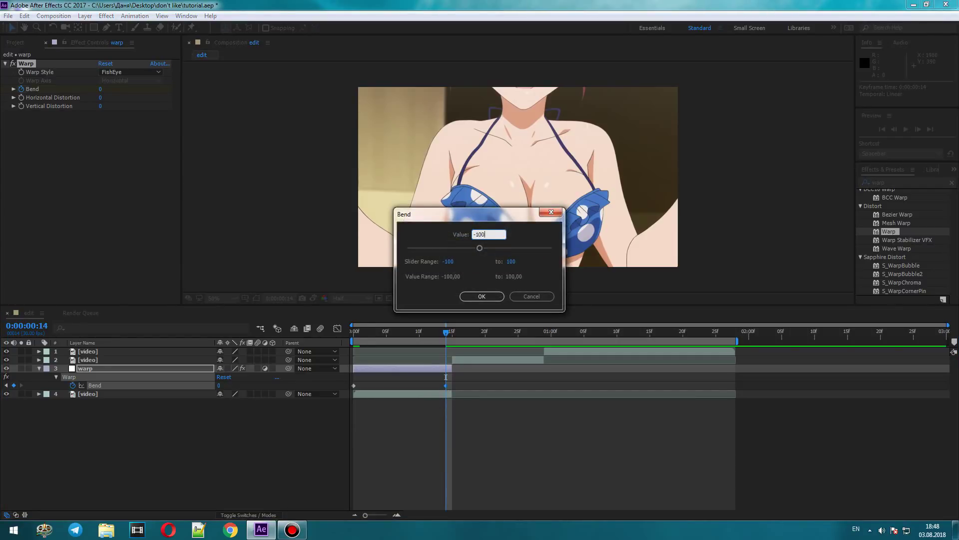
key(Return)
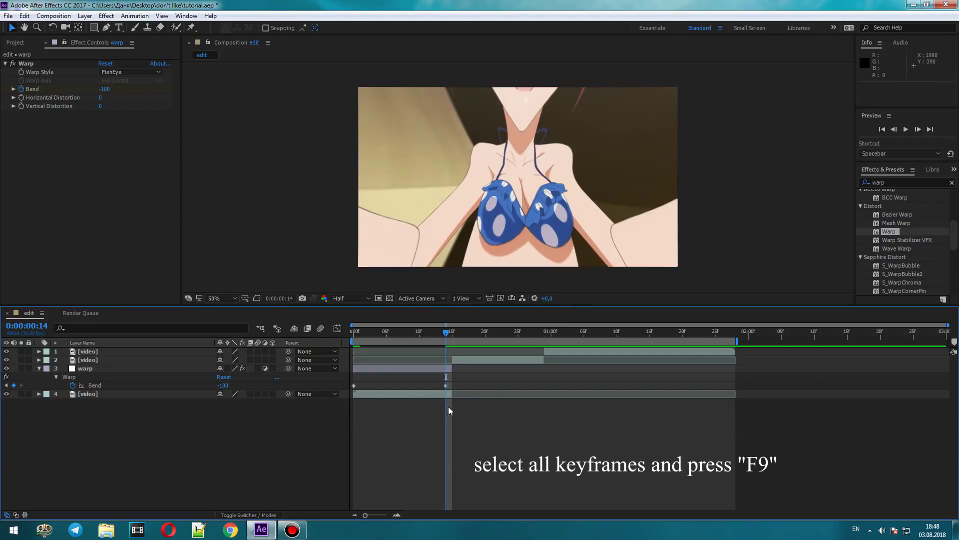
drag(463, 389, 347, 389)
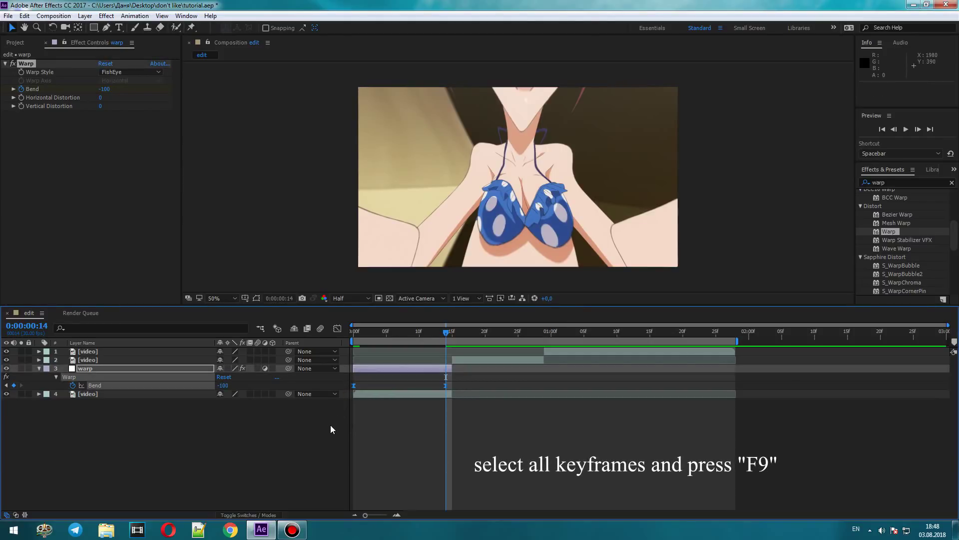
Reshape the Bend value curve so it accelerates sharply into -100 at frame 14
key(shift+F3)
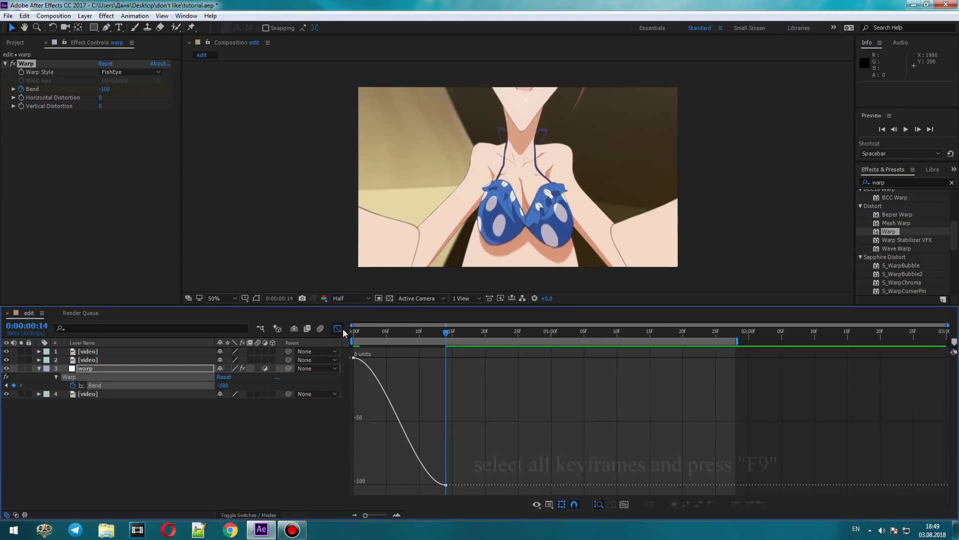
click(353, 357)
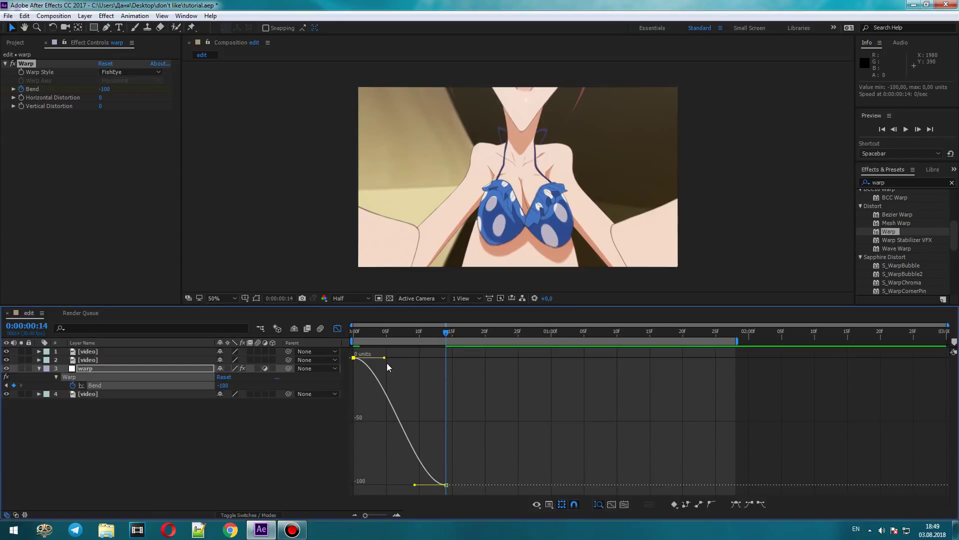
drag(385, 358, 452, 356)
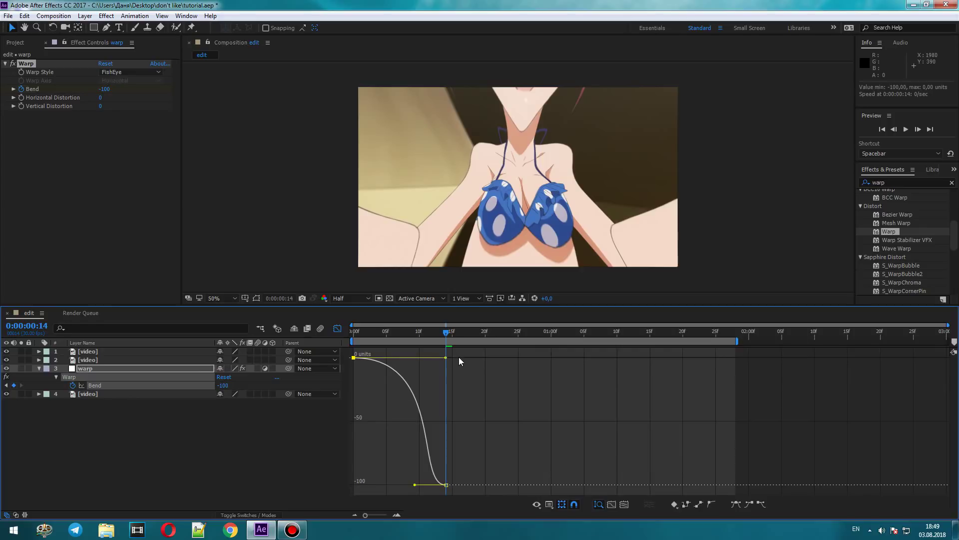
drag(416, 484, 463, 403)
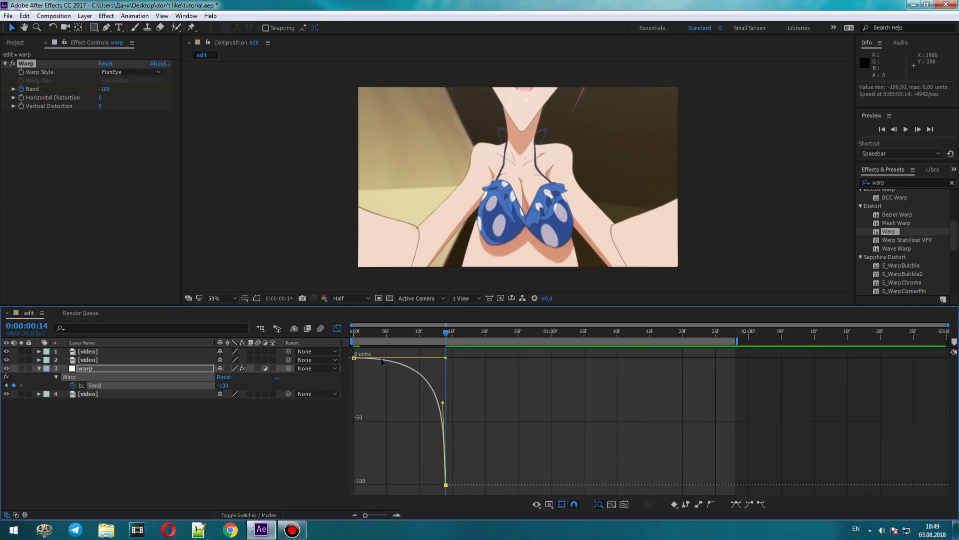
Return to layer bars, collapse the warp properties and preview the transition
click(338, 331)
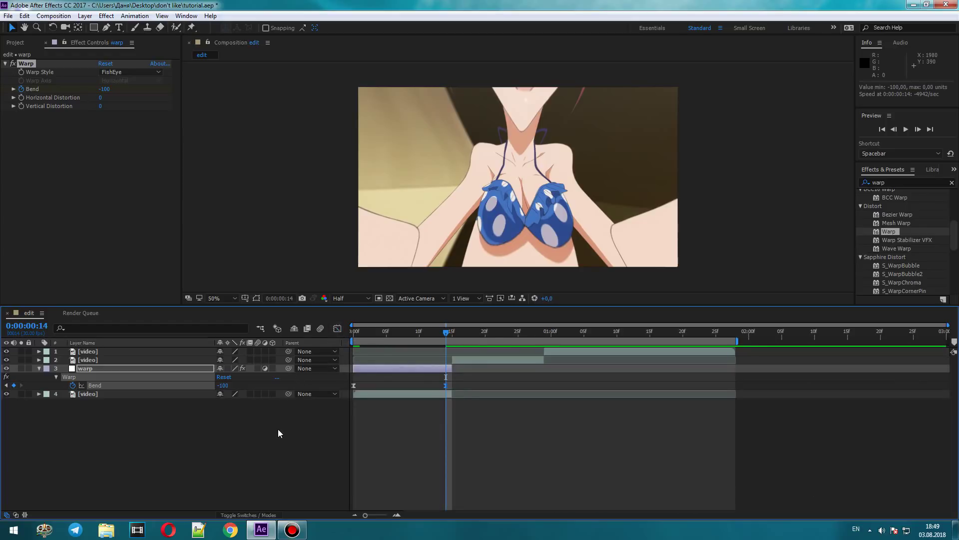
key(u)
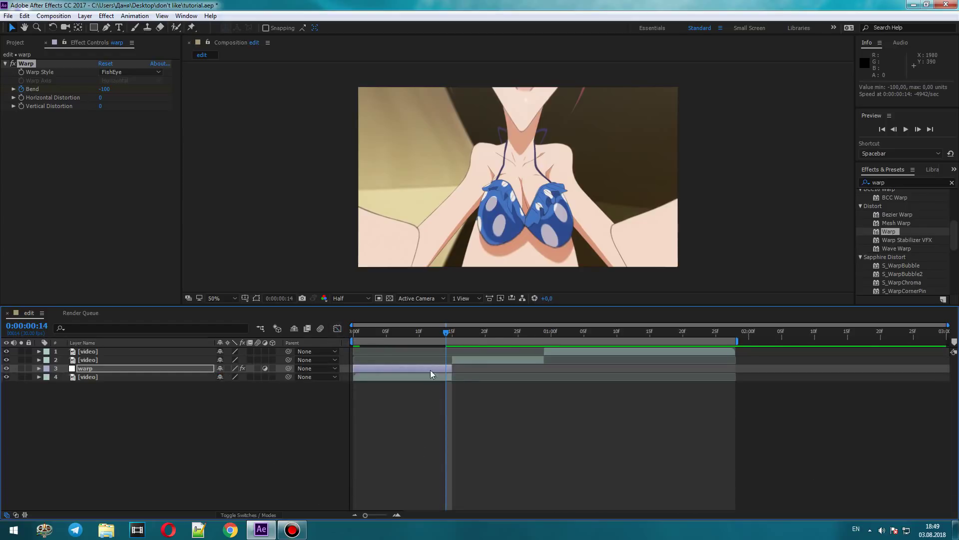
mouse_move(442, 338)
mouse_down()
mouse_move(351, 341)
mouse_move(450, 340)
mouse_up()
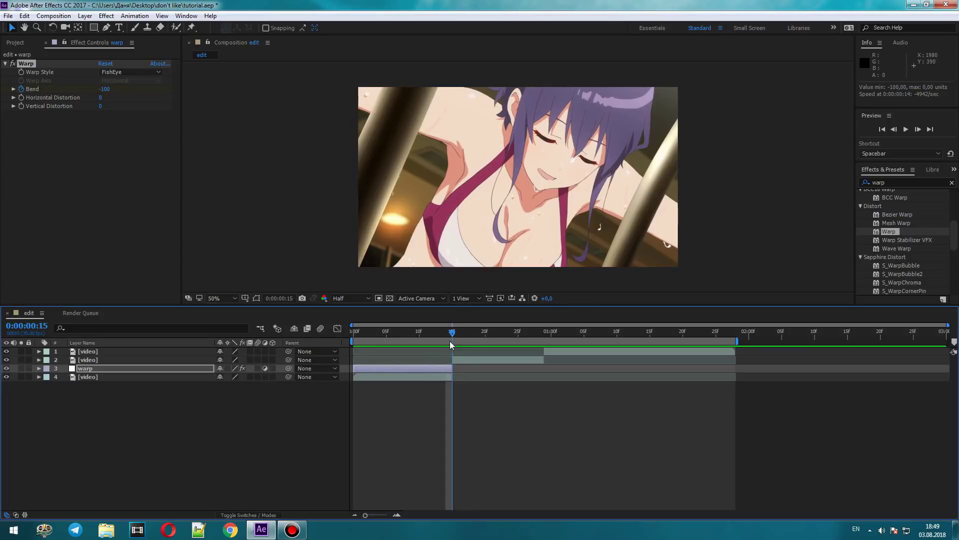
Separate the second video layer's Position into X and Y dimensions
click(460, 361)
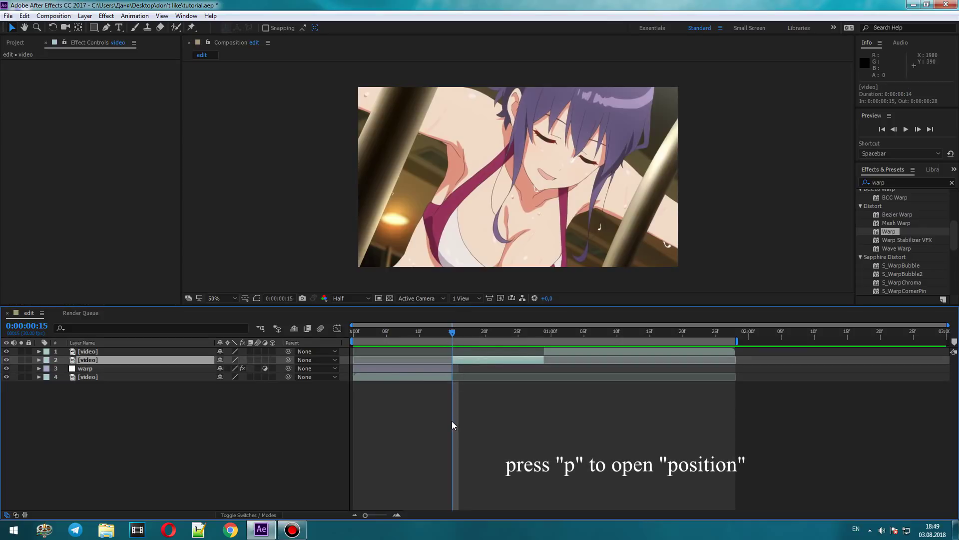
key(p)
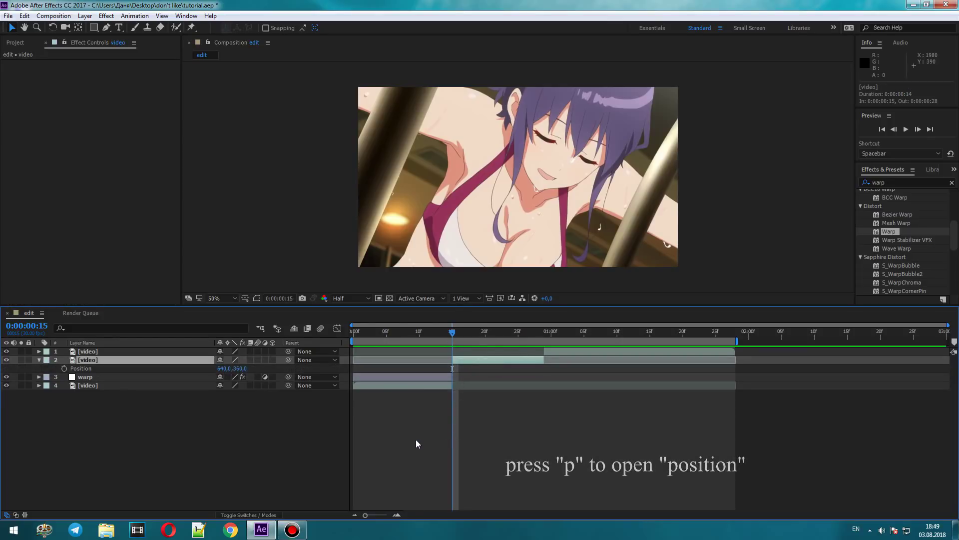
right_click(178, 370)
click(192, 388)
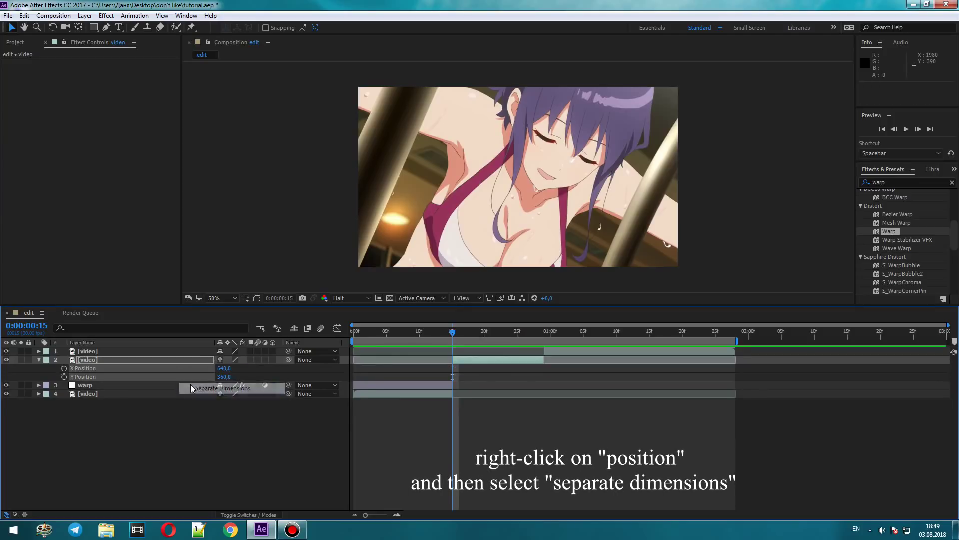
click(155, 423)
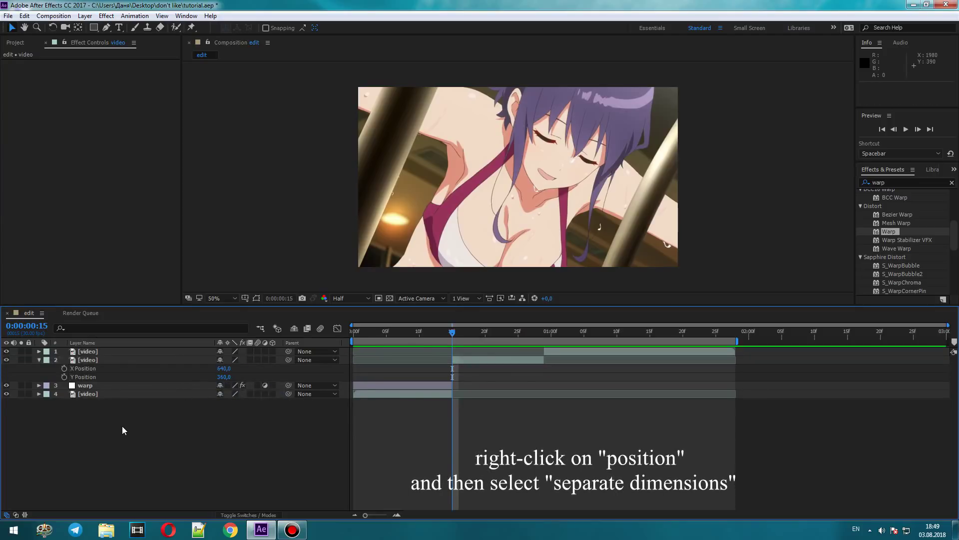
Create Y Position keyframes on layer 2 at frames 15, 16, 18 and 23
click(63, 377)
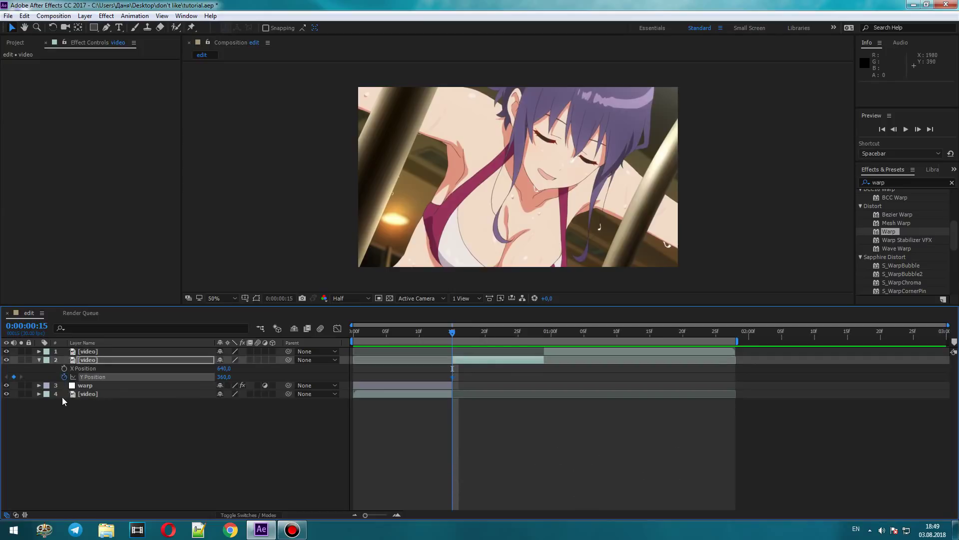
key(Page_Down)
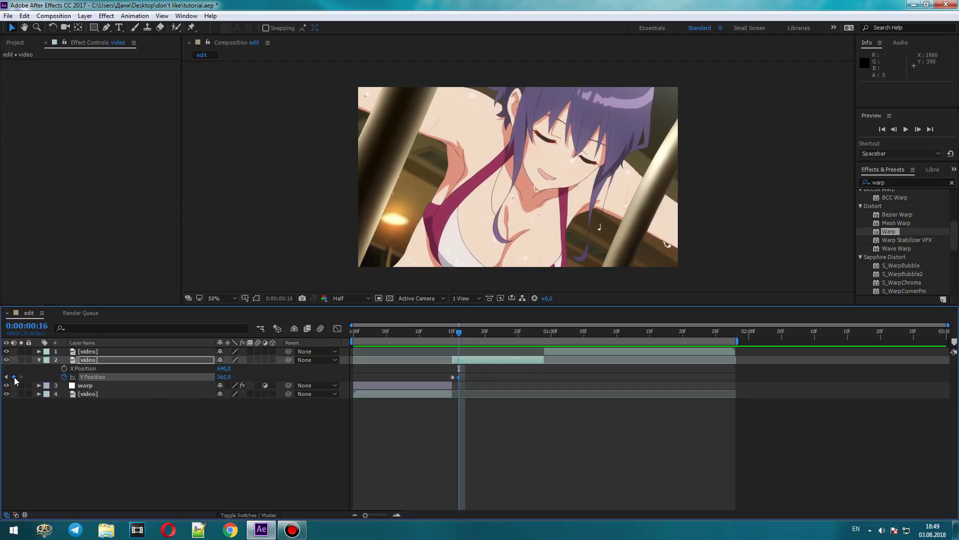
key(Page_Down)
key(Page_Down)
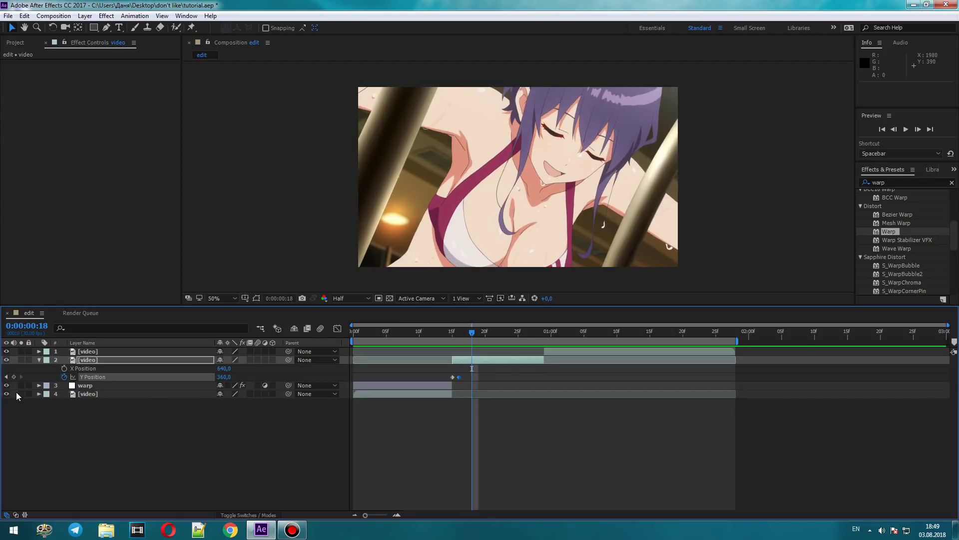
click(14, 376)
key(Page_Down)
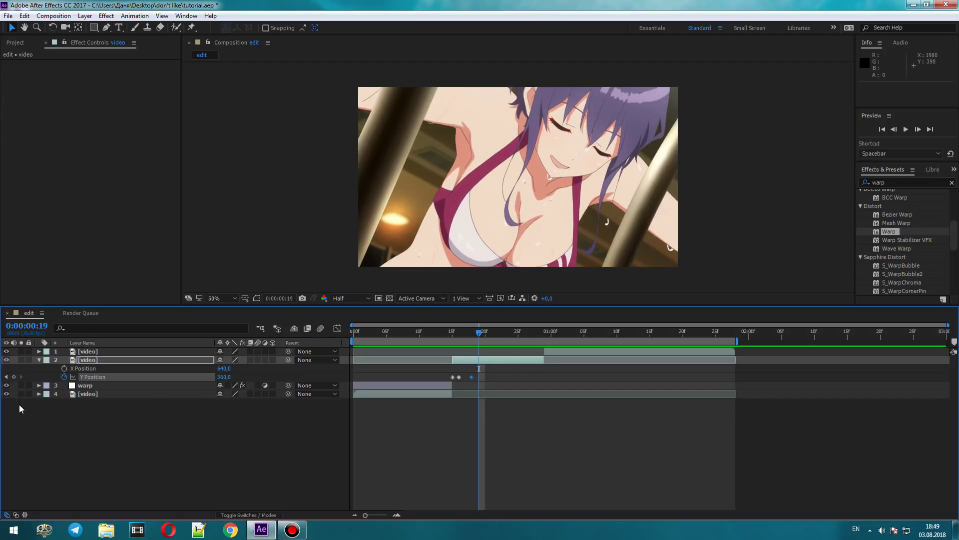
key(Page_Down)
key(Page_Down)
key(Page_Down)
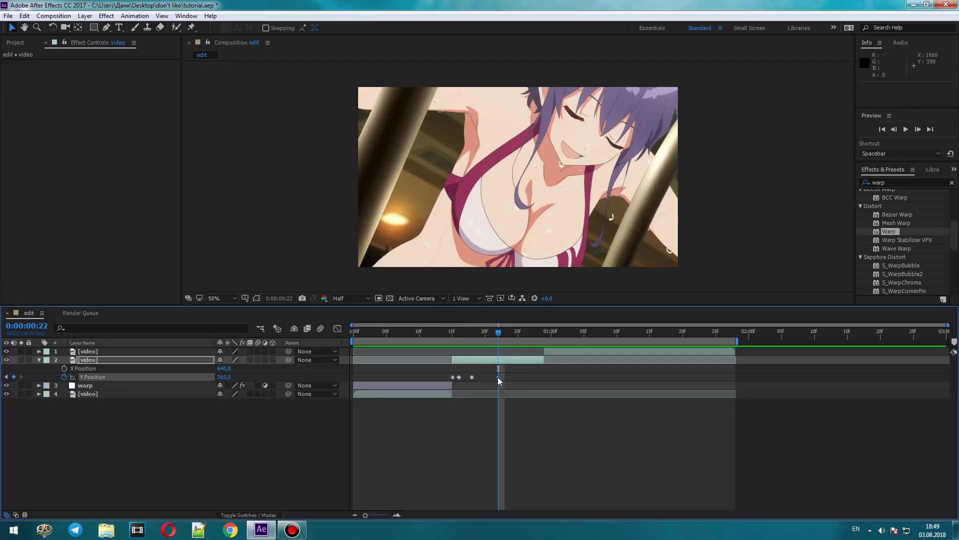
drag(497, 376, 502, 376)
click(473, 426)
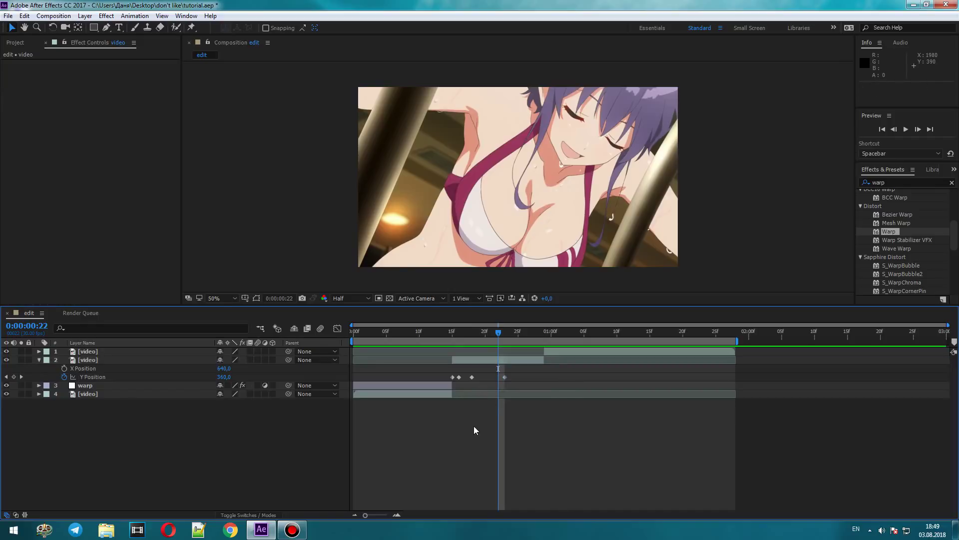
Set Y Position to 212 at frame 15 and 421 at frame 16
click(453, 332)
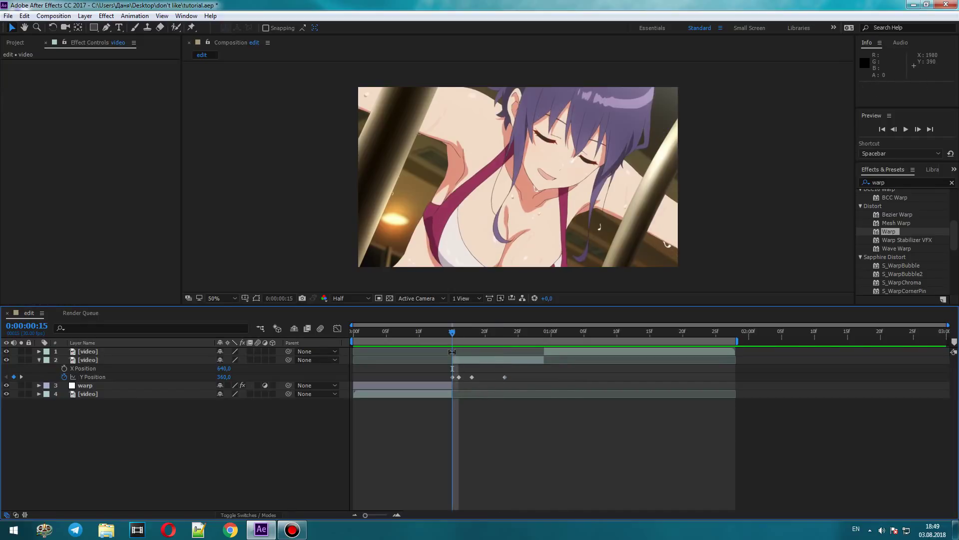
double_click(452, 378)
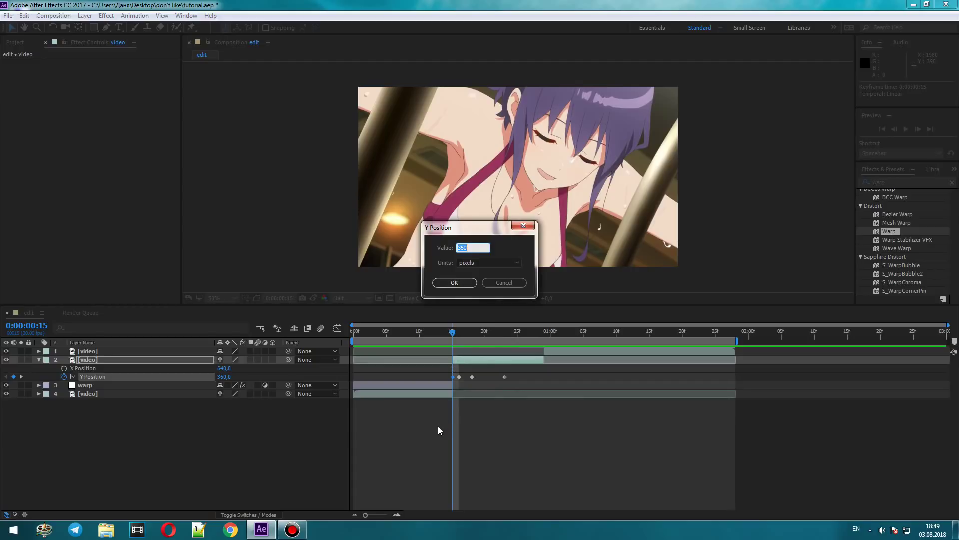
text(212)
click(455, 282)
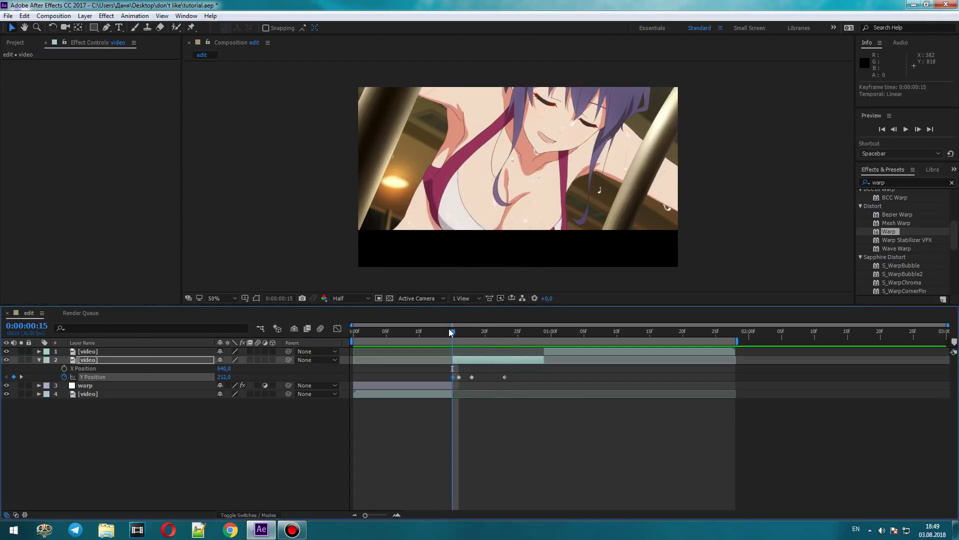
drag(452, 331, 458, 331)
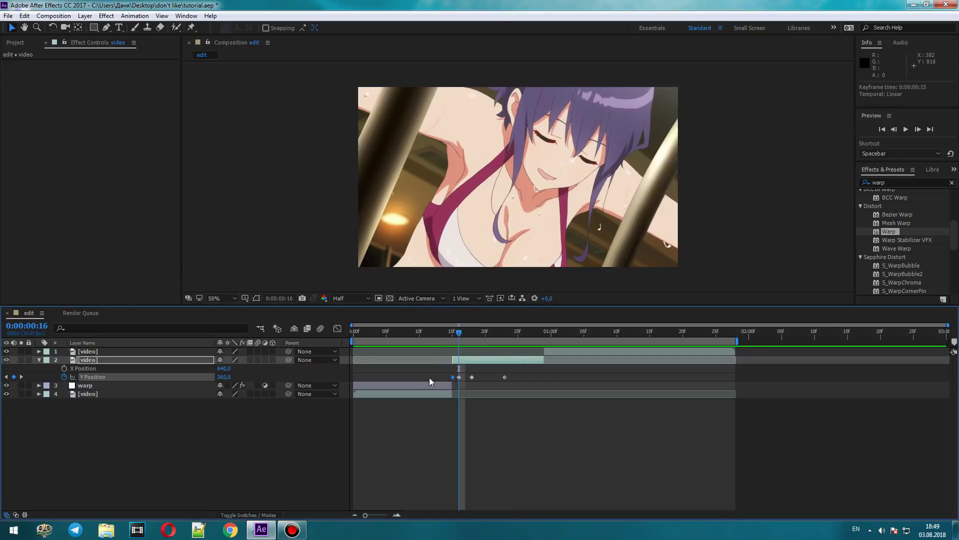
double_click(460, 377)
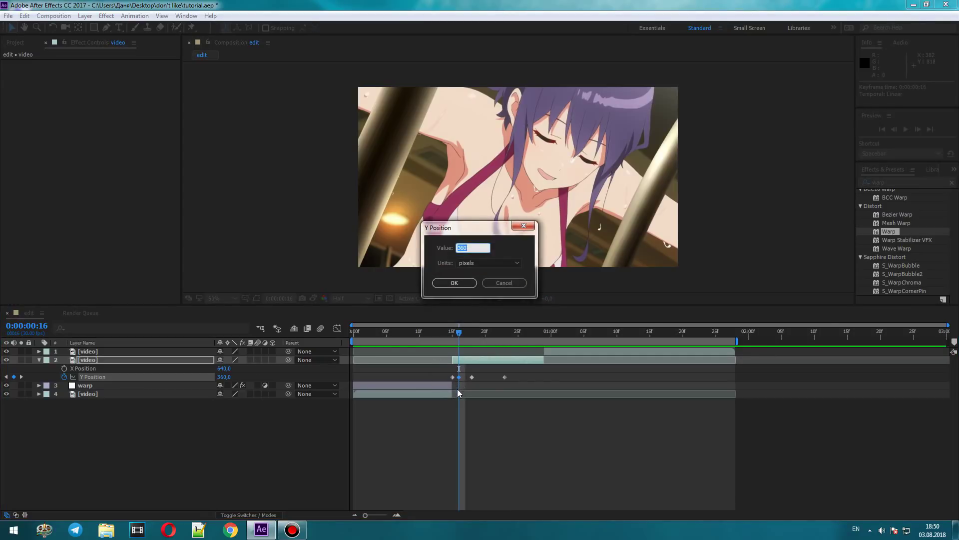
text(42)
text(1)
click(460, 287)
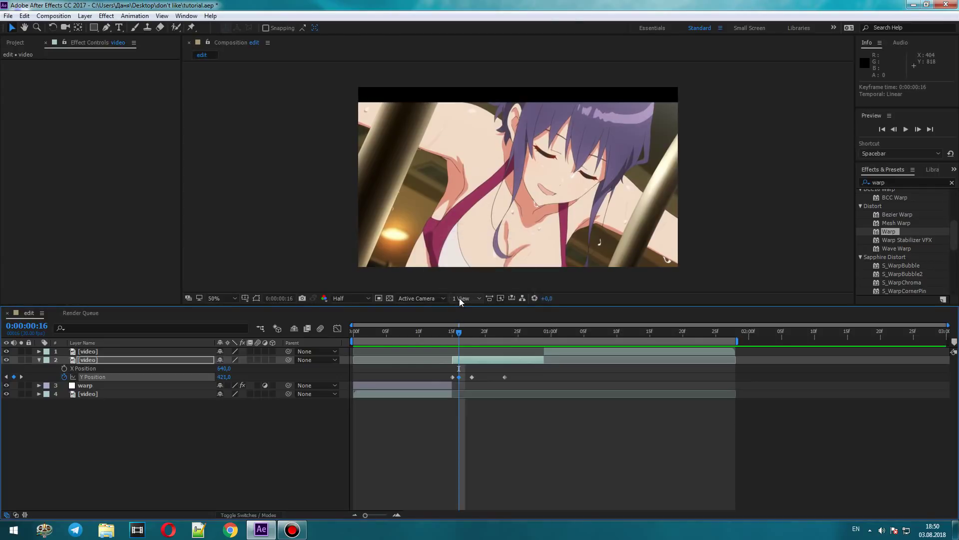
Set Y Position to 318 at frame 18 and 360 at frame 23
click(469, 332)
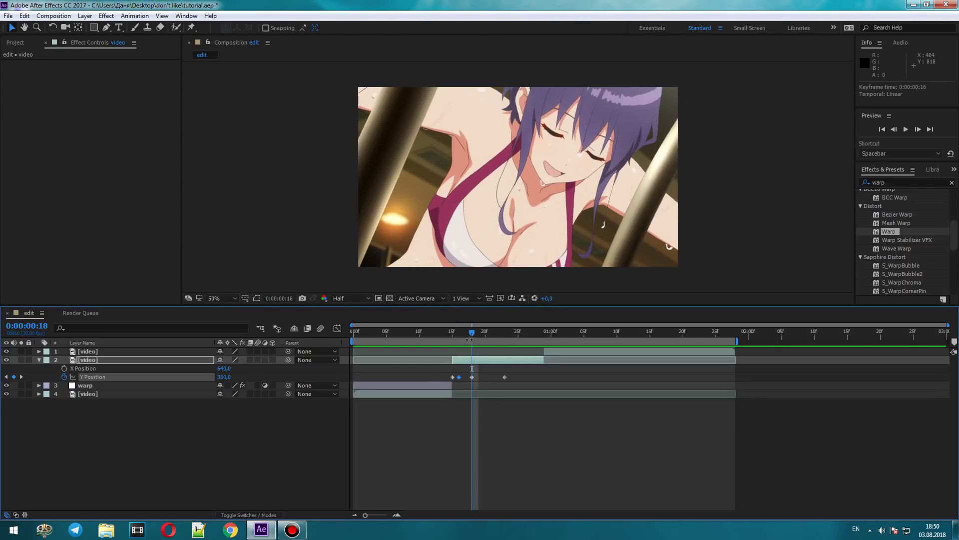
double_click(472, 377)
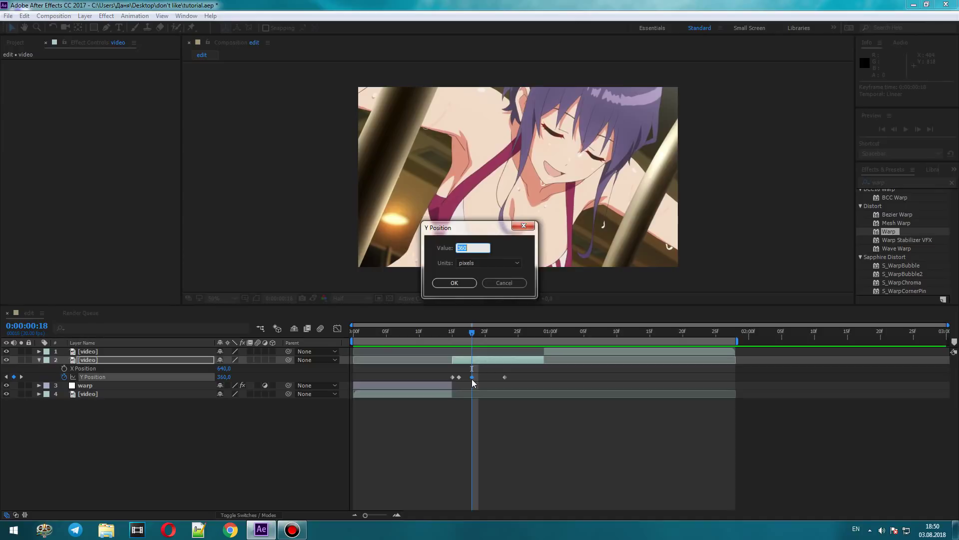
text(318)
click(454, 284)
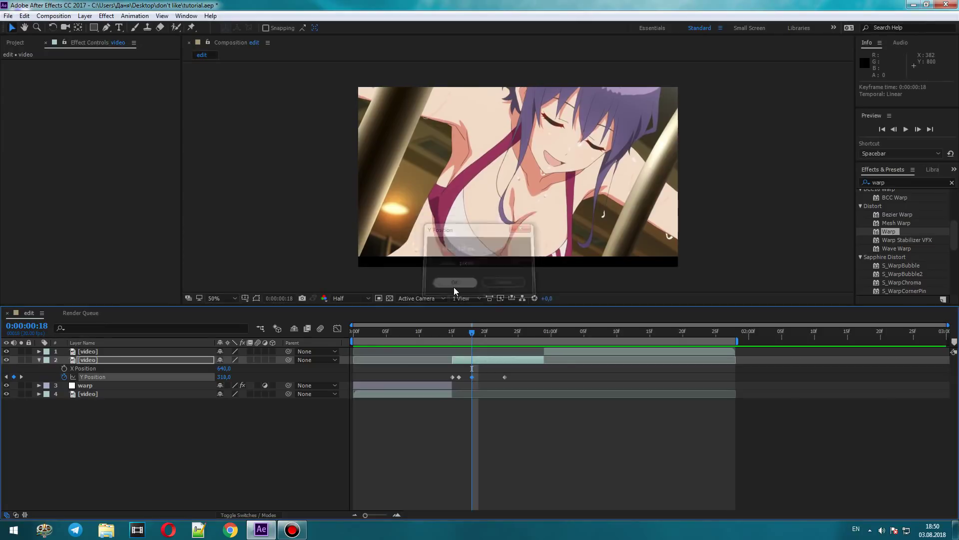
click(502, 332)
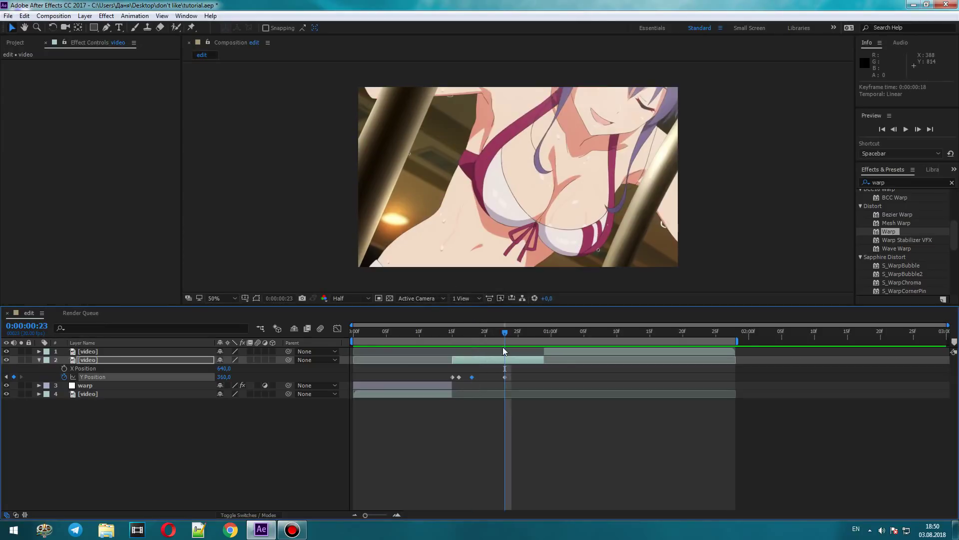
double_click(503, 376)
text(3)
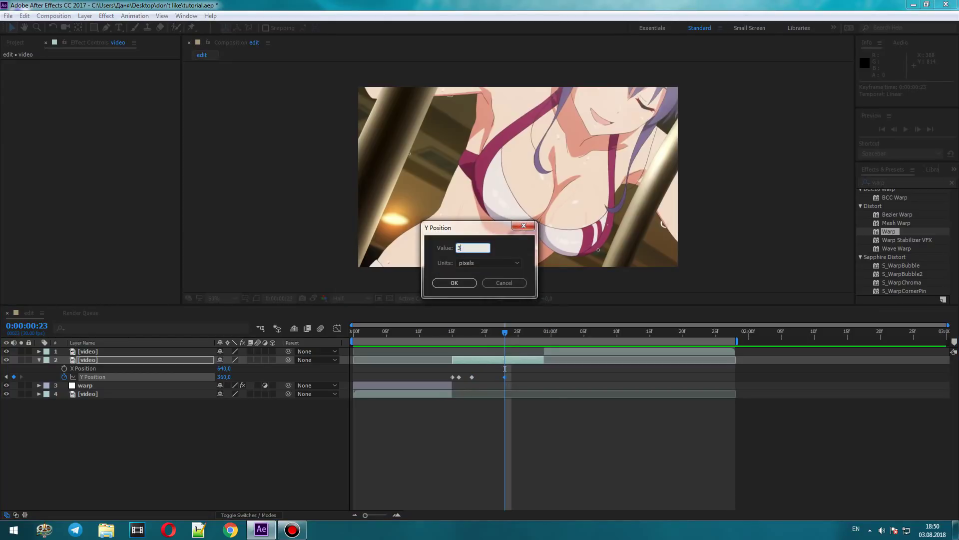
text(60)
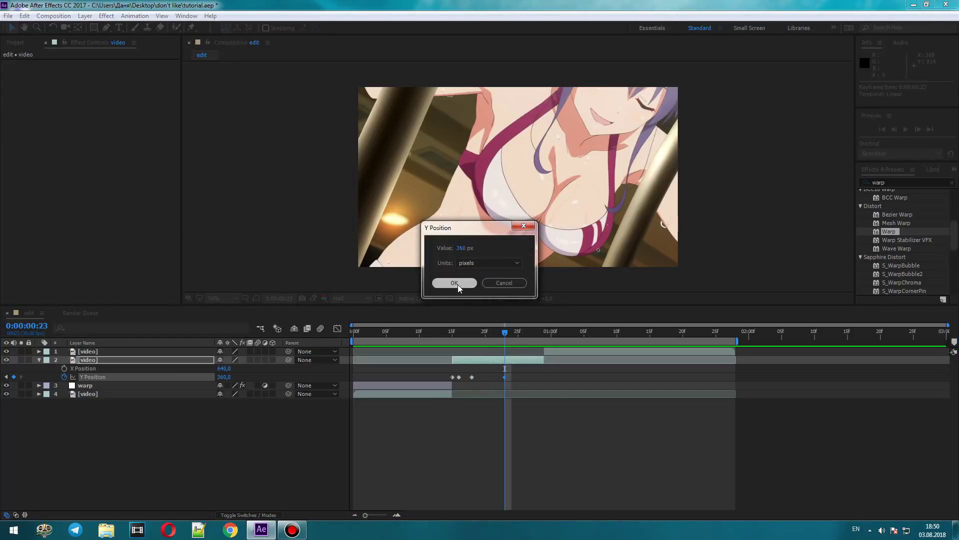
click(456, 283)
Apply Easy Ease to all the Y Position keyframes and return to frame 15
click(487, 371)
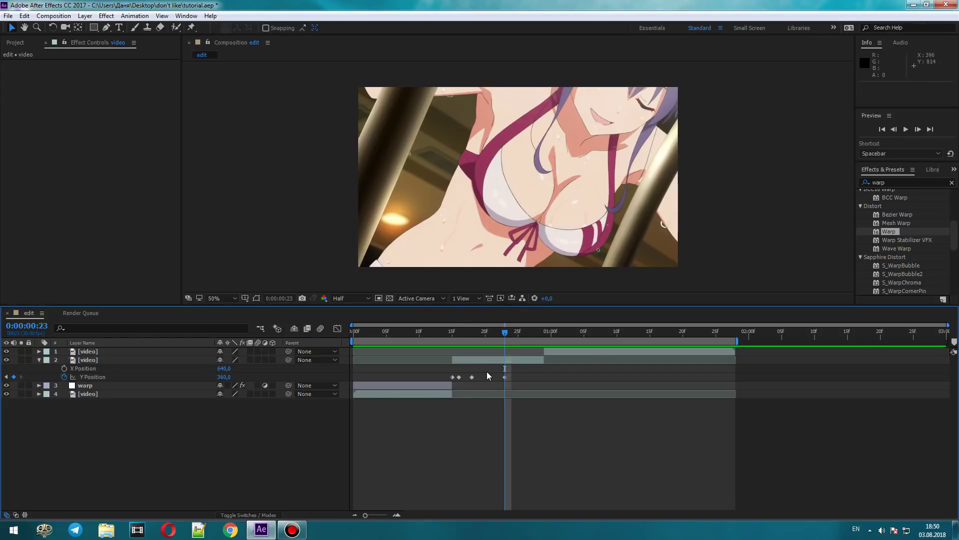
drag(508, 379, 447, 371)
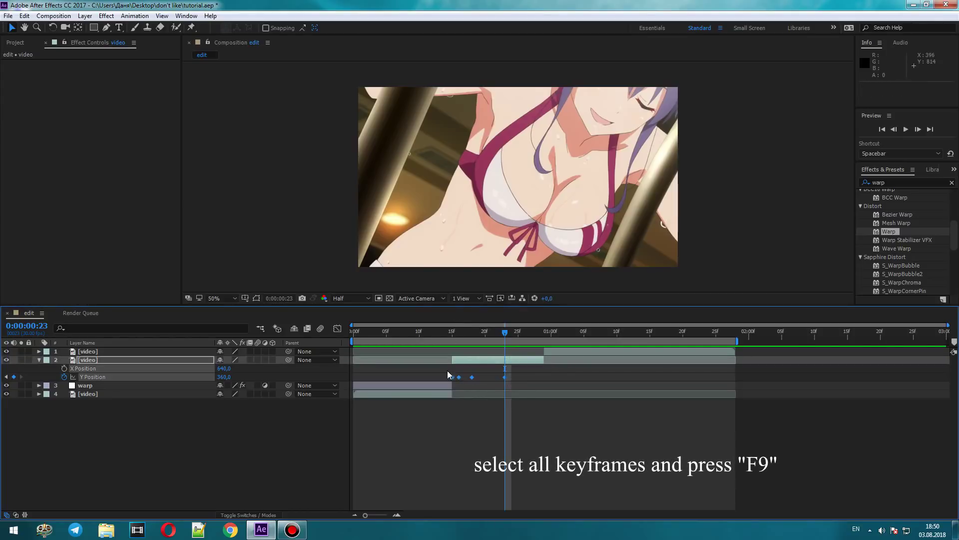
key(F9)
click(439, 453)
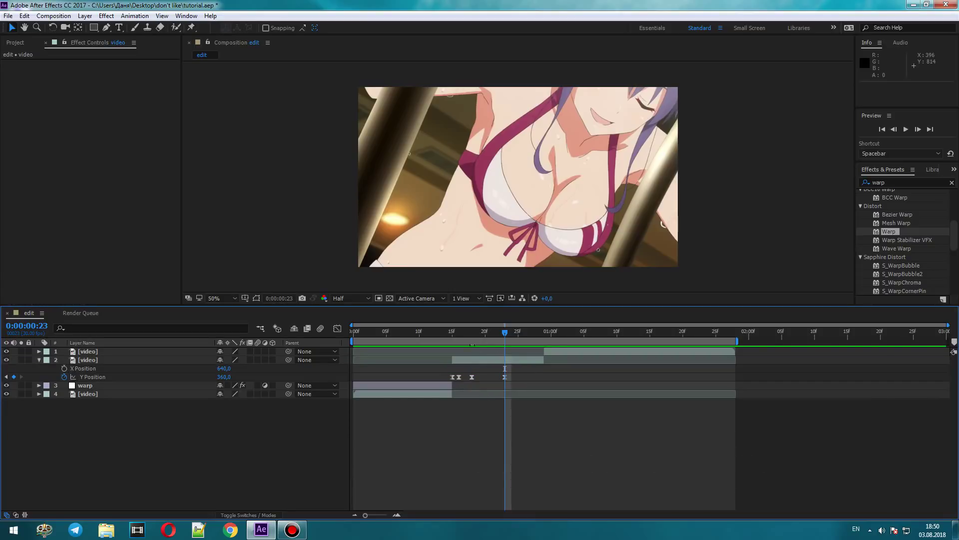
click(449, 331)
Create Rotation keyframes on layer 2 at frame 15, frame 22 and one second
click(470, 359)
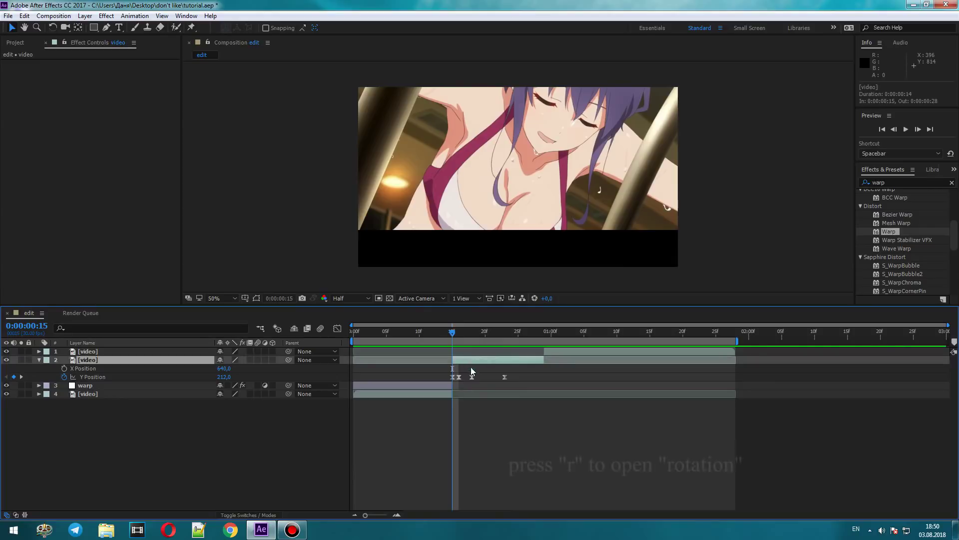
key(r)
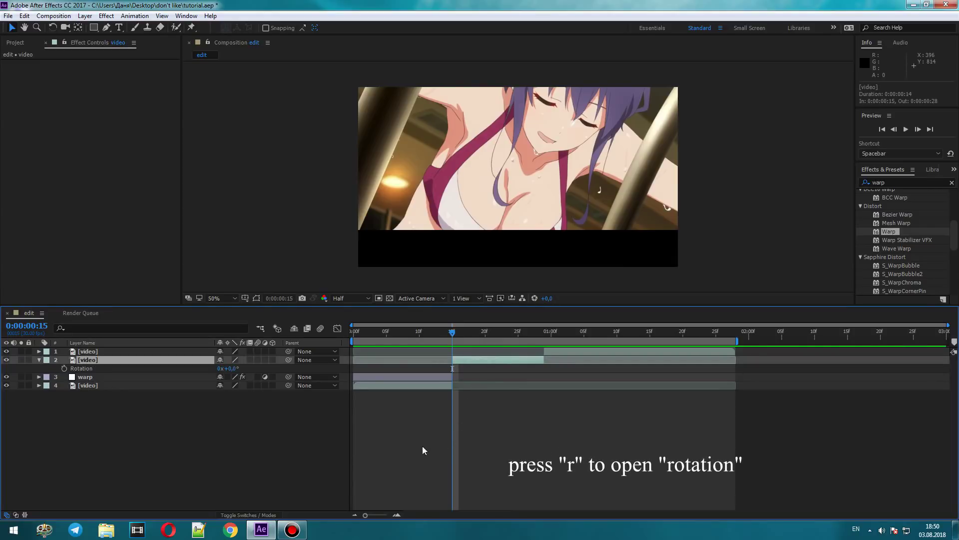
click(64, 369)
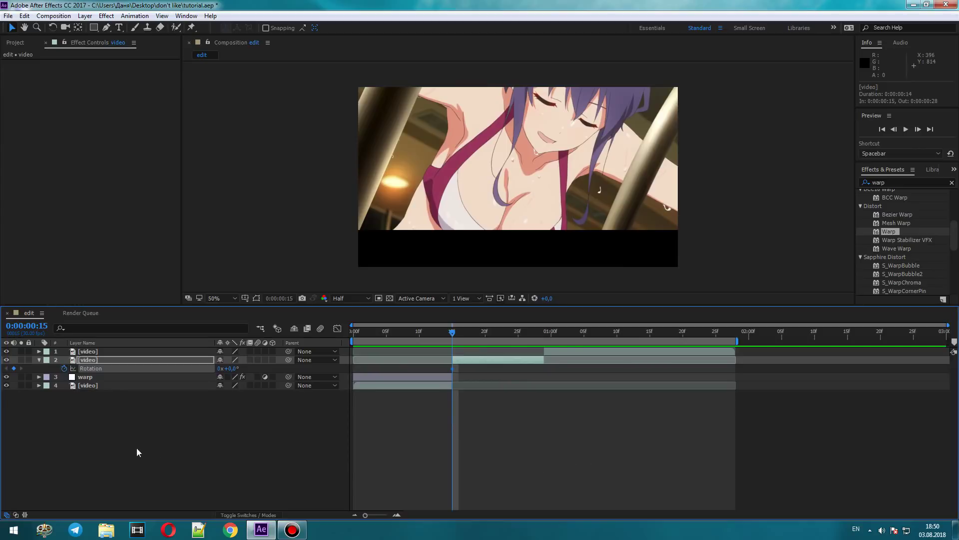
key(u)
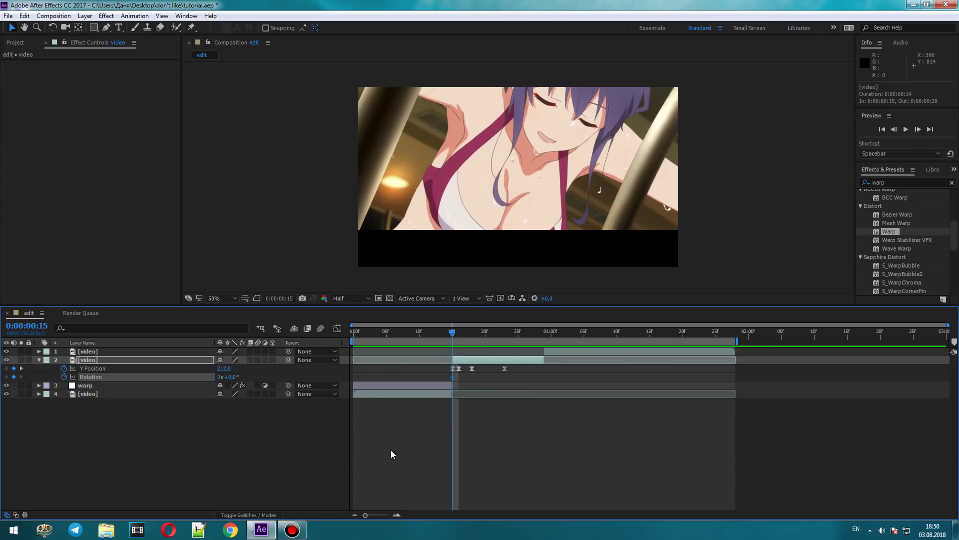
click(505, 335)
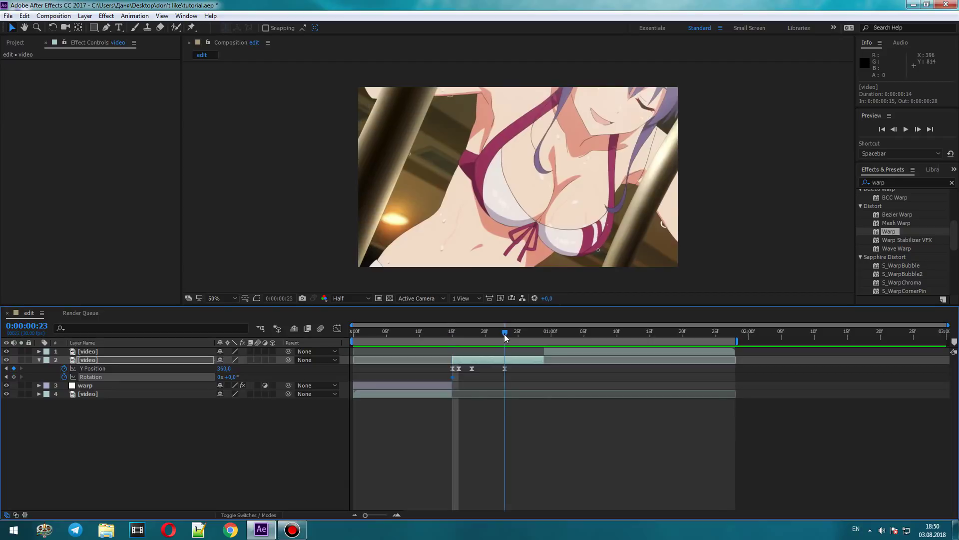
drag(502, 334, 500, 334)
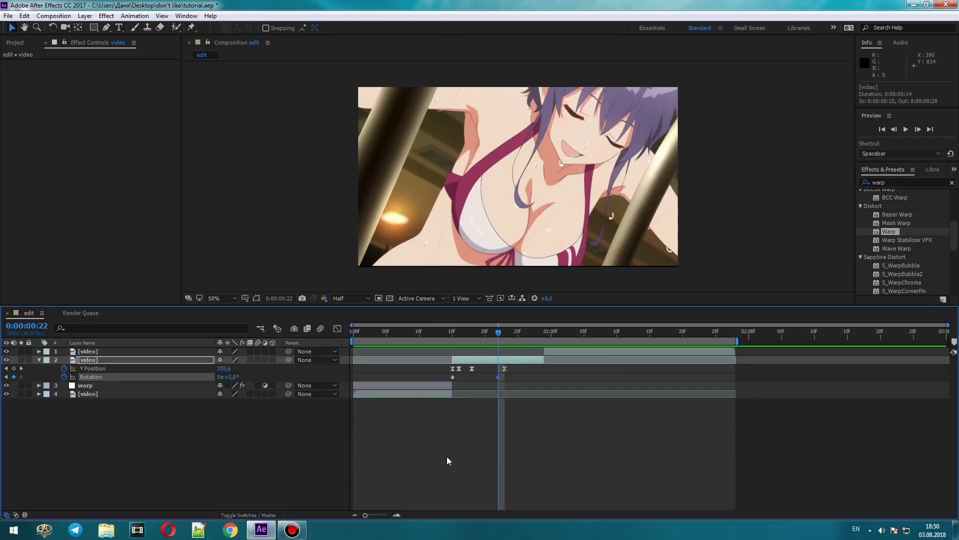
click(553, 332)
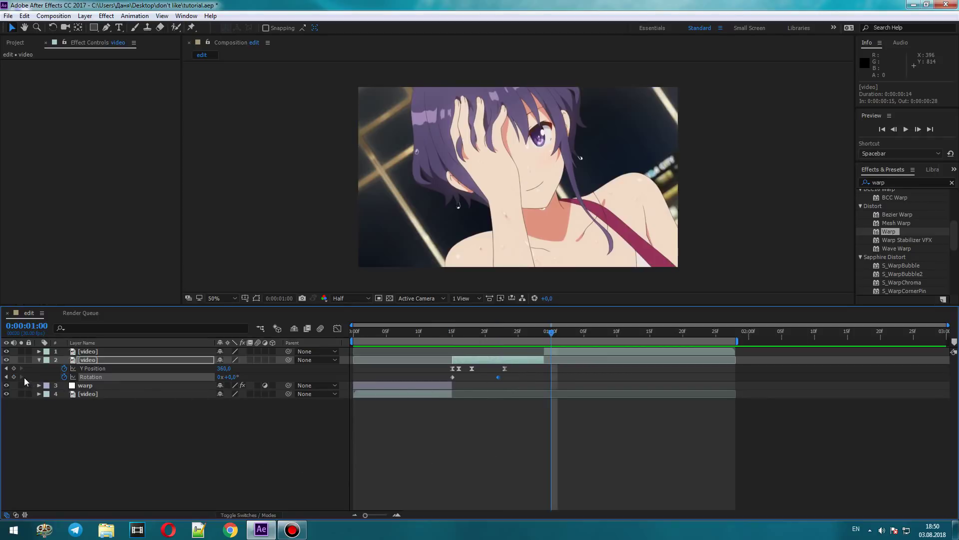
click(14, 376)
Set the Rotation keyframes to 0° at frame 15, -6° at frame 22 and +2° at one second
click(453, 331)
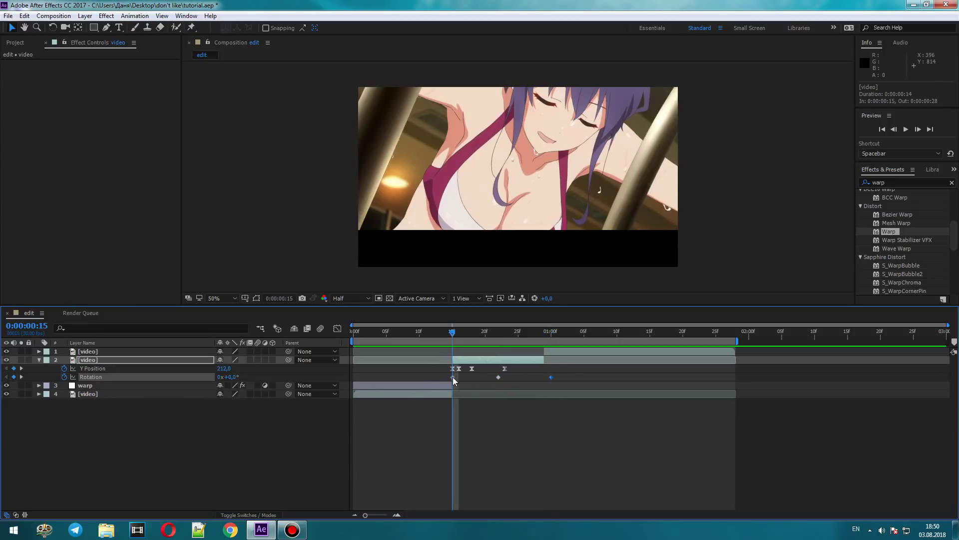
double_click(453, 378)
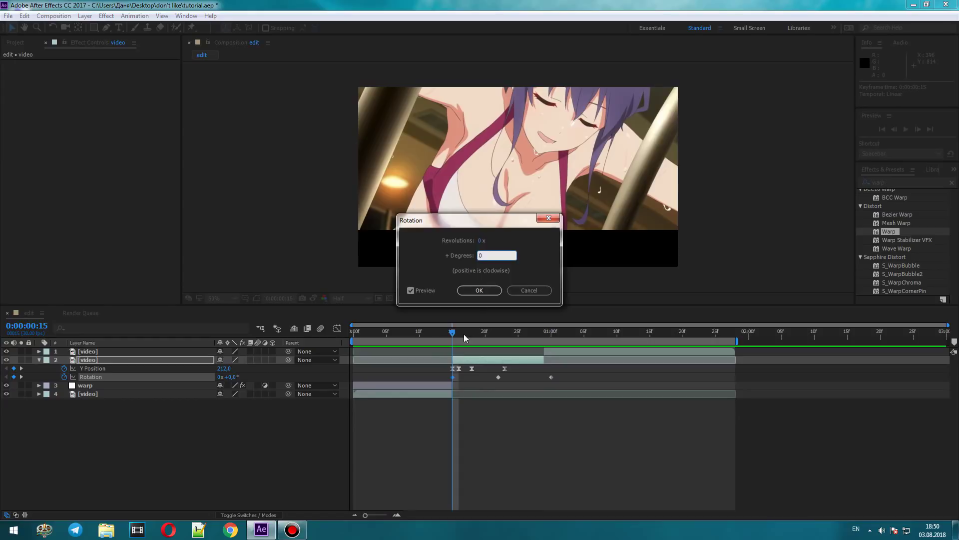
click(479, 291)
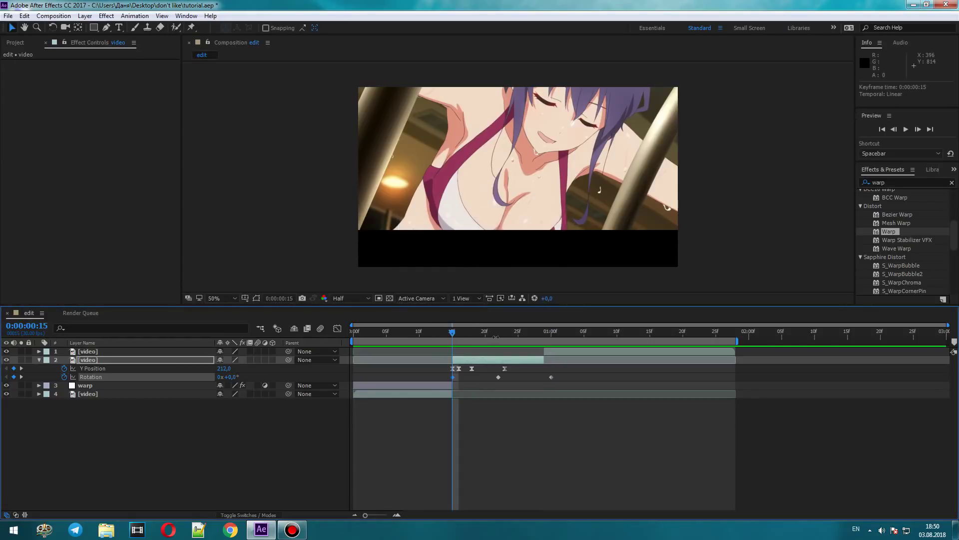
double_click(498, 376)
text(-6)
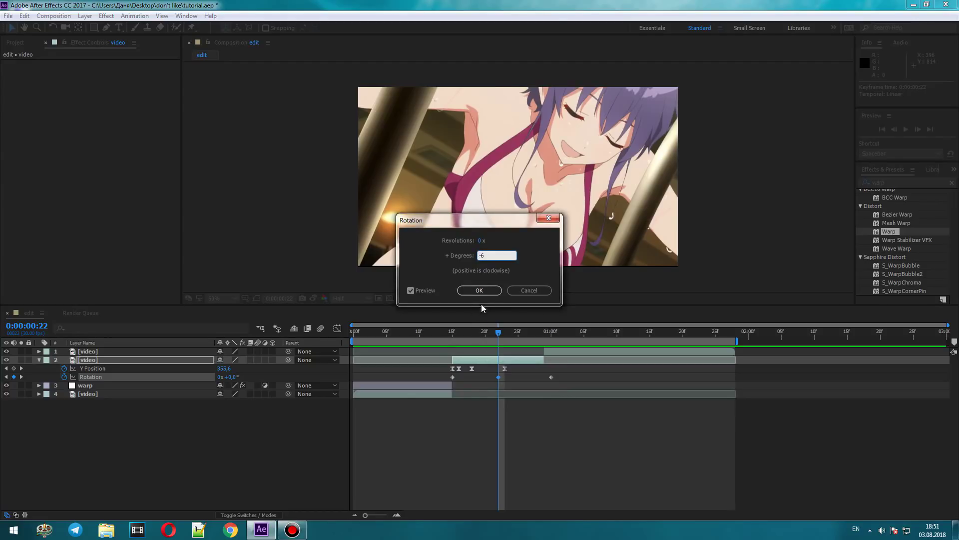
click(489, 291)
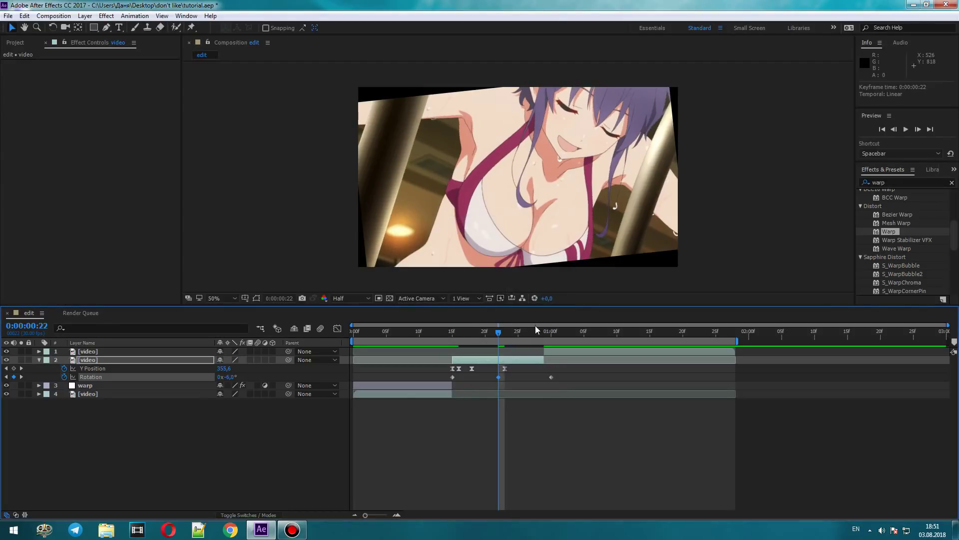
click(547, 329)
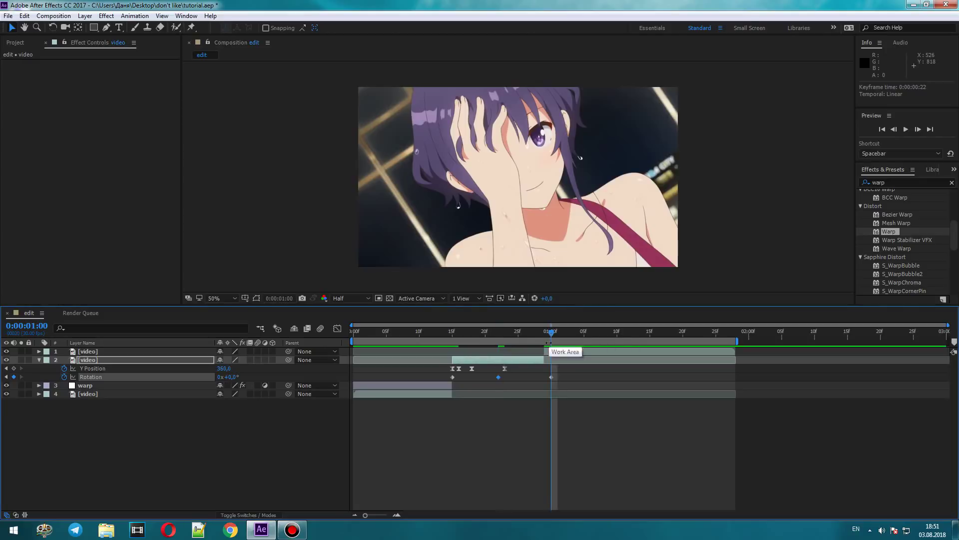
click(552, 376)
double_click(552, 376)
text(2)
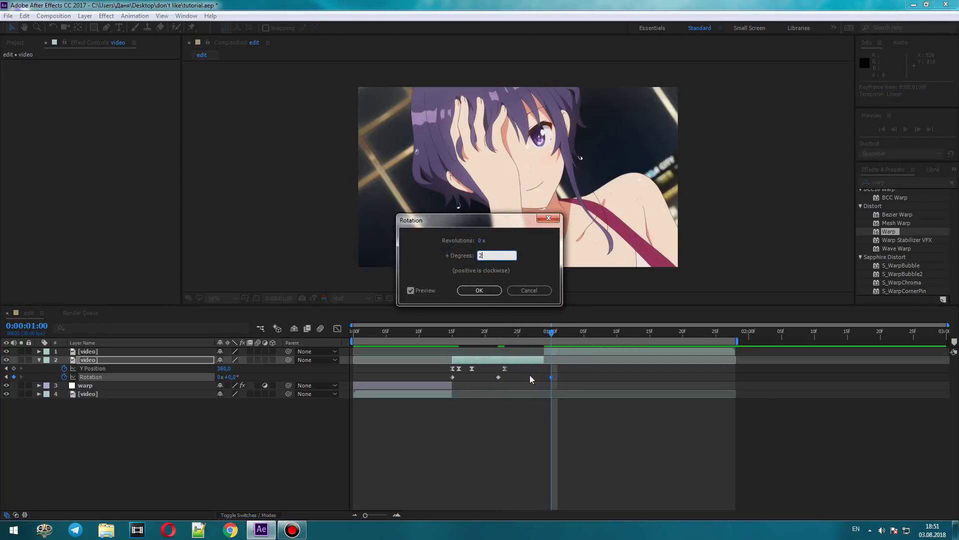
click(478, 292)
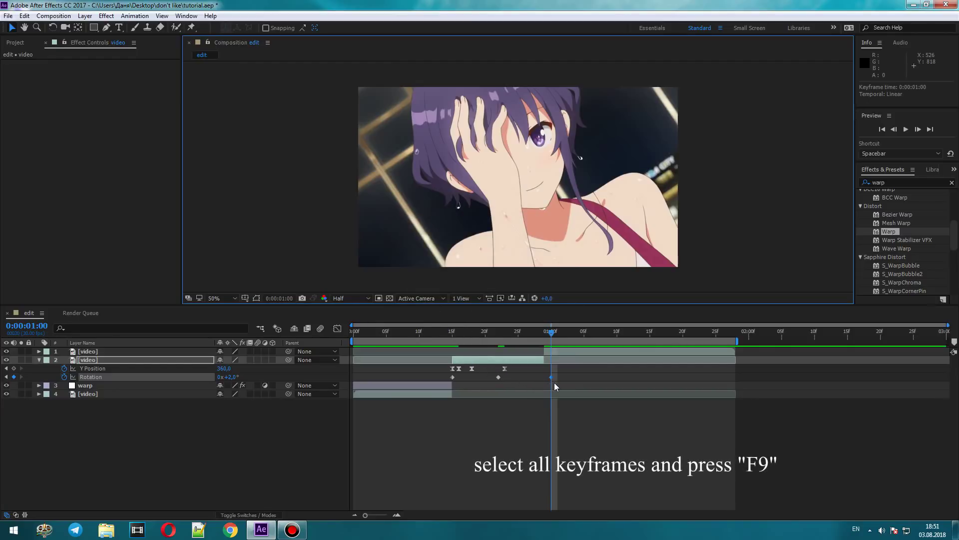
Ease the three Rotation keyframes and preview the transition
drag(558, 378, 538, 382)
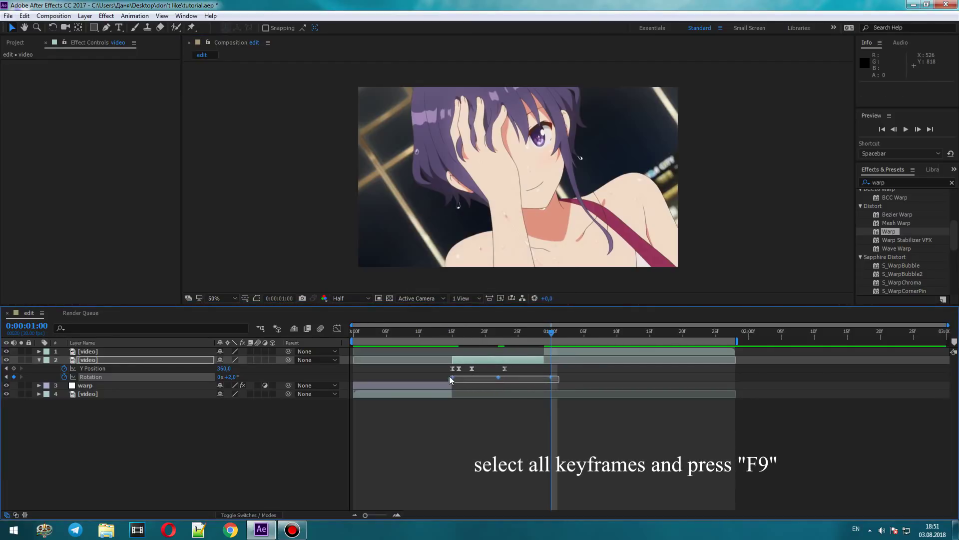
drag(475, 378, 449, 375)
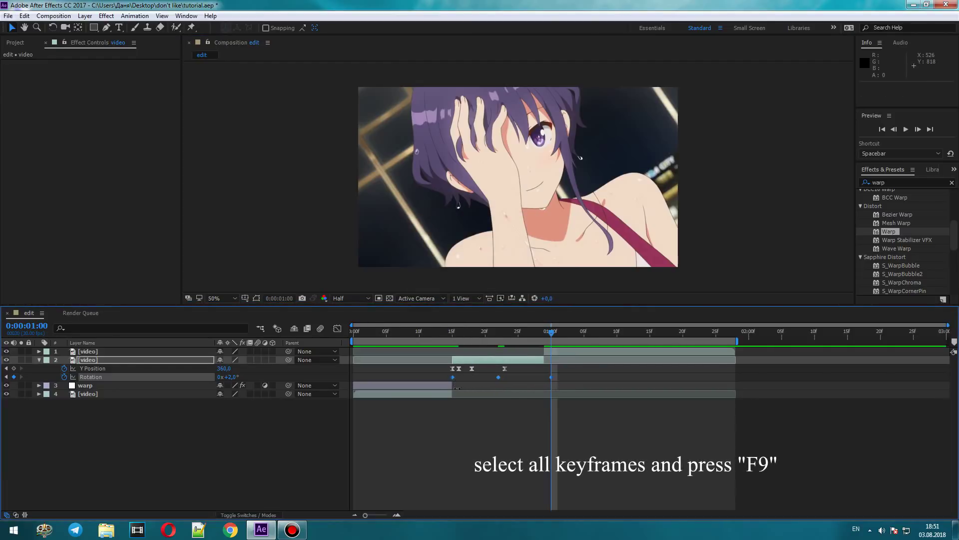
click(459, 464)
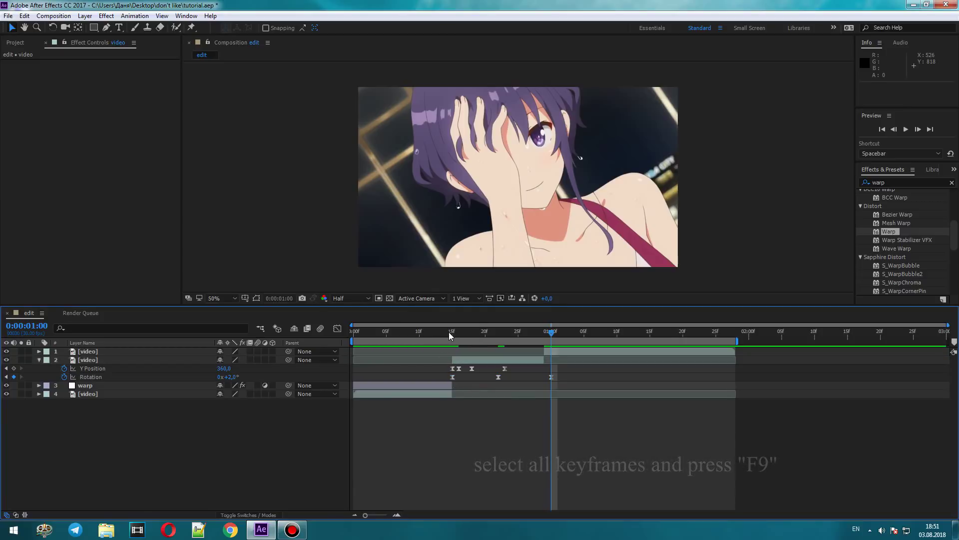
mouse_move(451, 331)
mouse_down()
mouse_move(516, 343)
mouse_move(451, 358)
mouse_up()
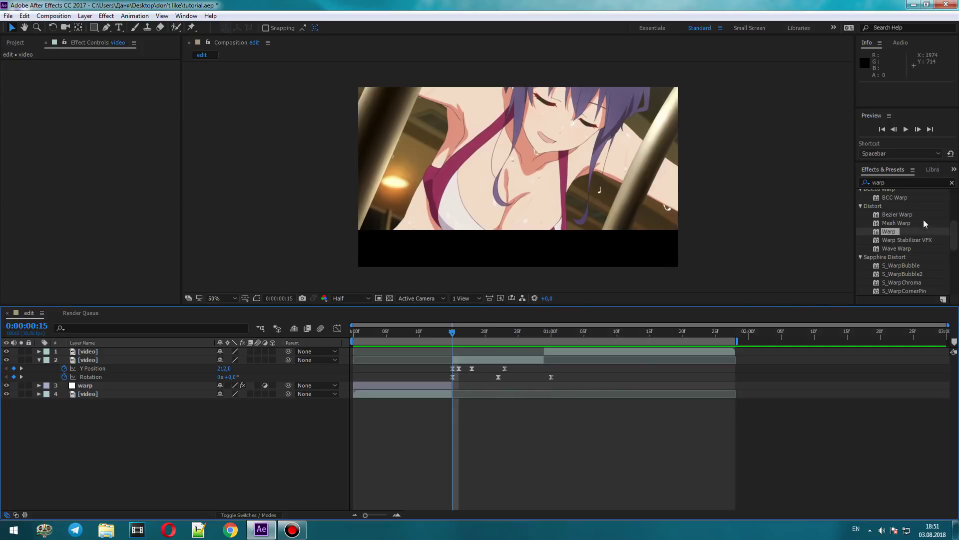
Search for Motion Tile and apply it to the second clip
click(952, 183)
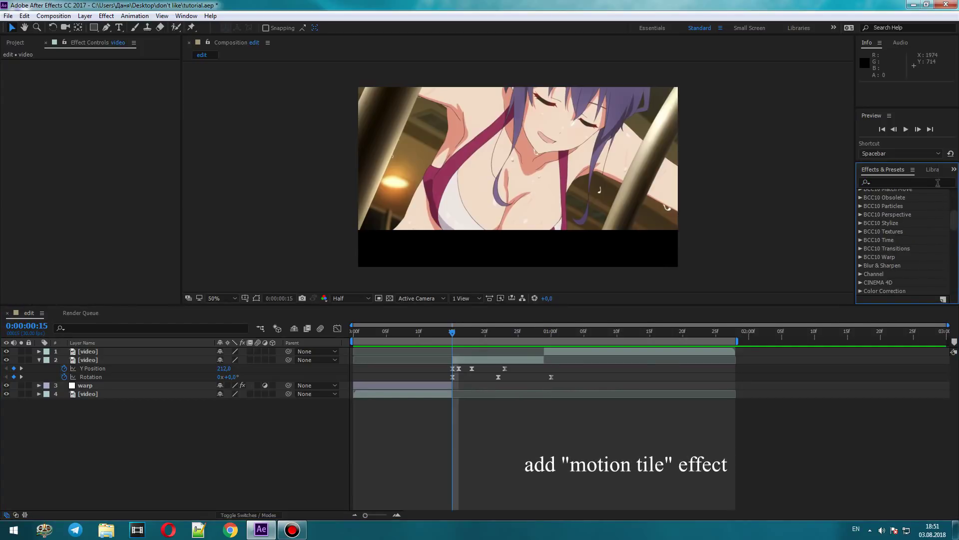
click(938, 183)
text(mot)
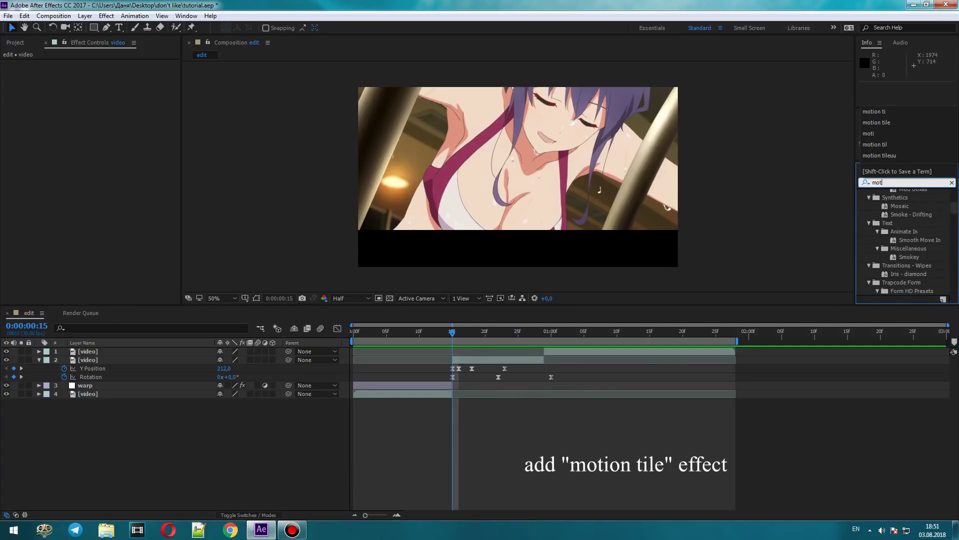
text(ion tile)
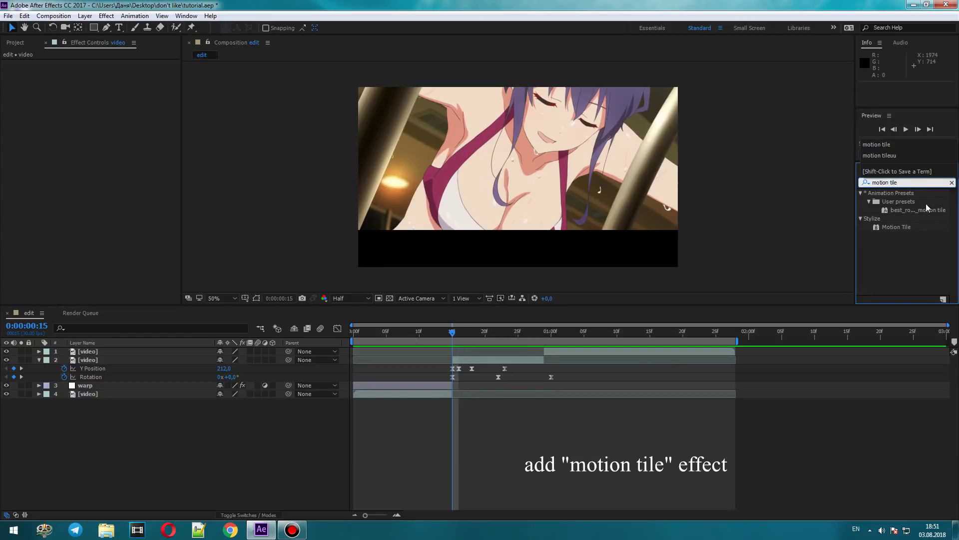
mouse_move(899, 227)
mouse_down()
mouse_move(680, 293)
mouse_move(529, 361)
mouse_up()
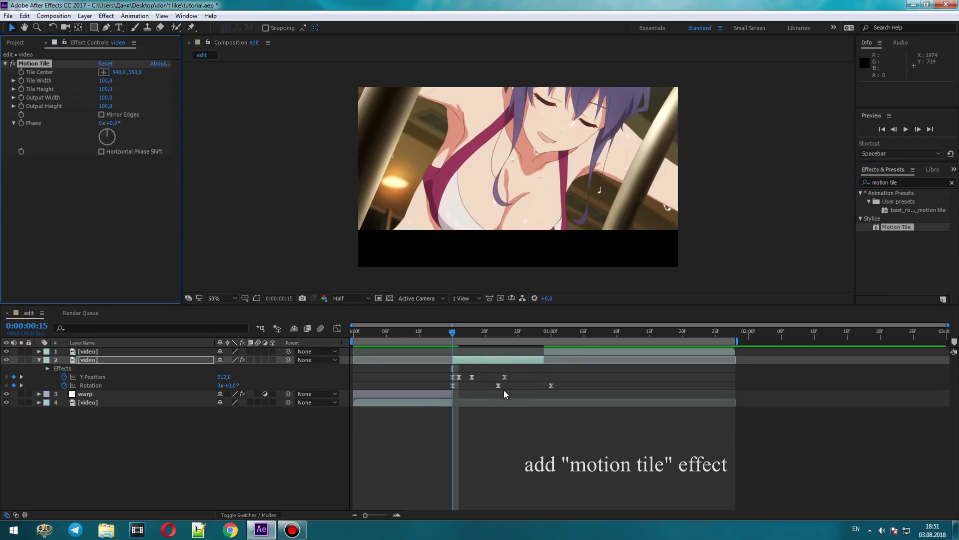
Turn on Mirror Edges and set Motion Tile Output Width and Height to 200
click(102, 114)
click(106, 97)
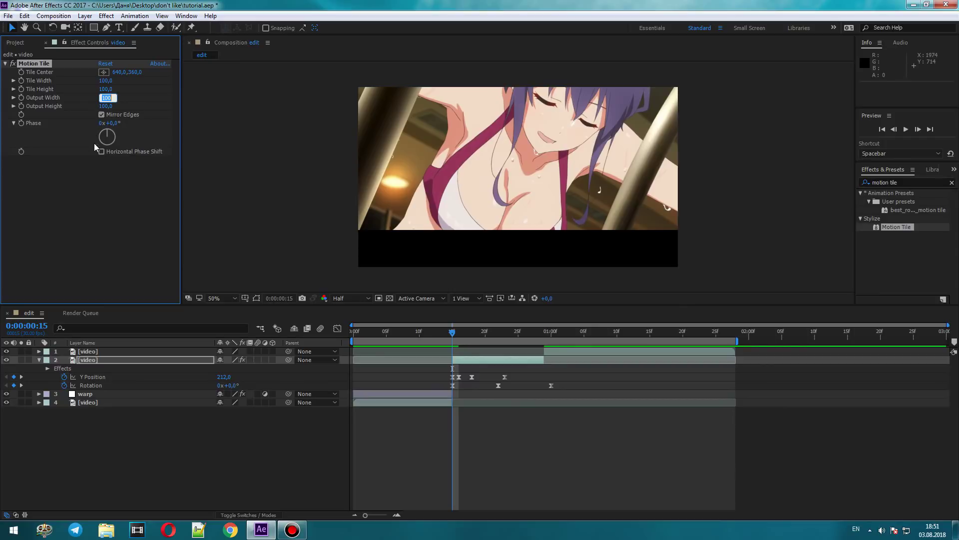
text(2)
click(106, 105)
text(2)
key(Return)
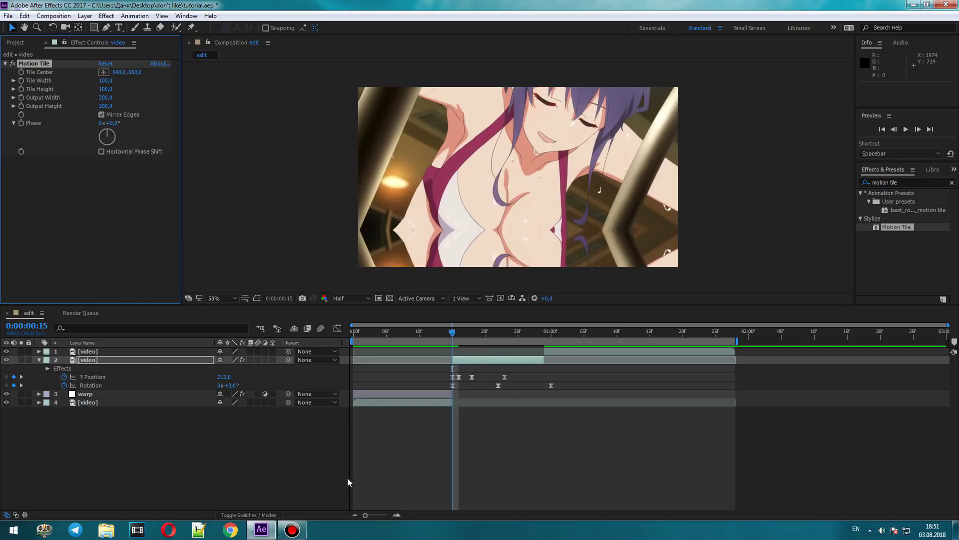
click(371, 472)
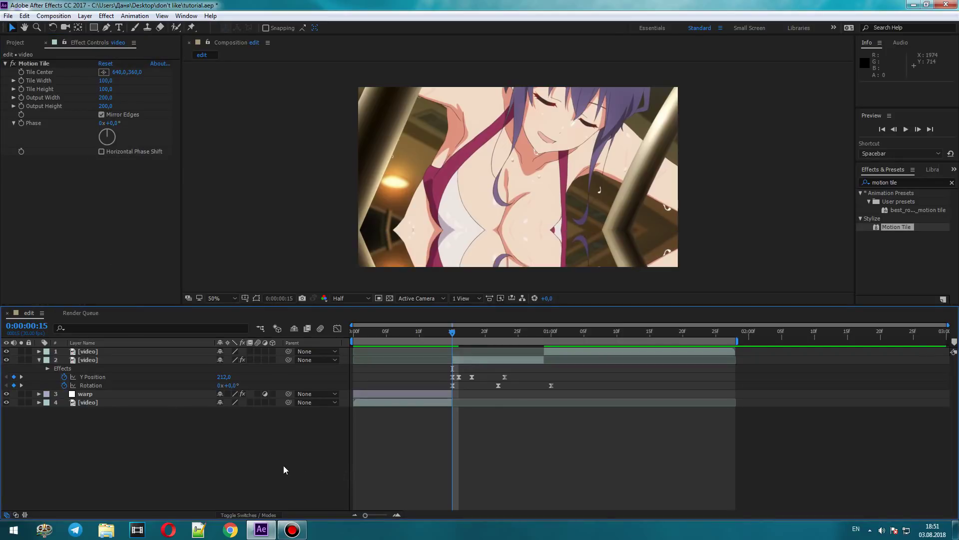
Duplicate the warp layer as warp 2 above the second clip, starting around frame 14, and preview it
click(166, 394)
key(ctrl+c)
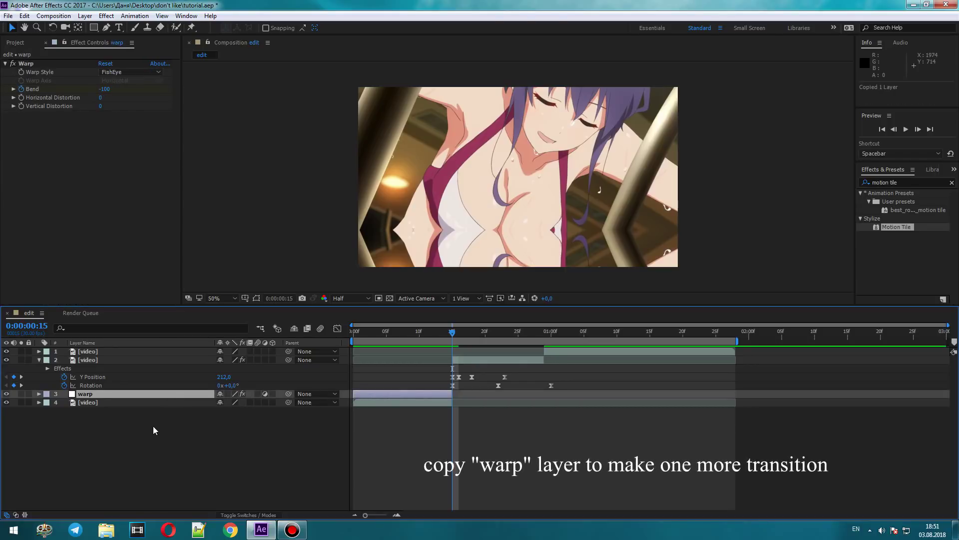
key(ctrl+v)
drag(130, 395, 140, 356)
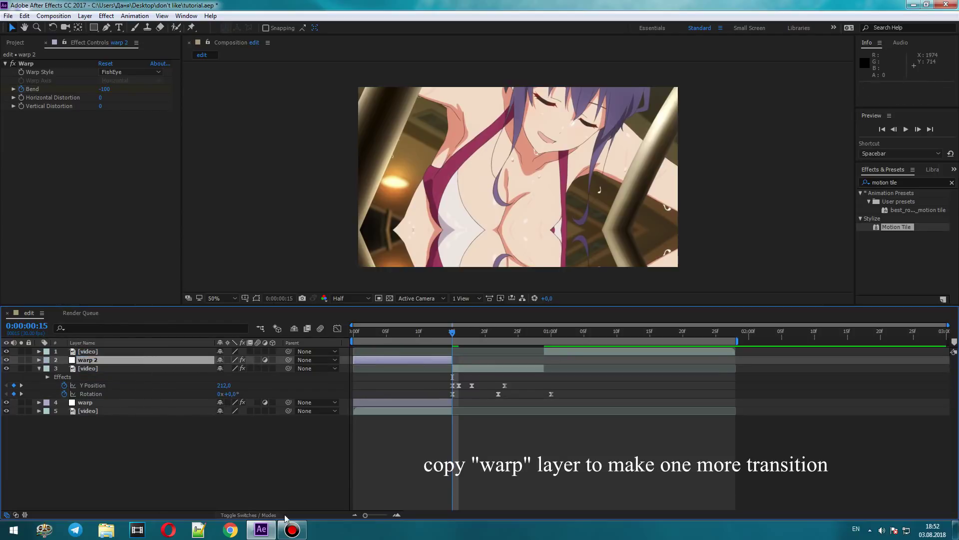
mouse_move(394, 359)
mouse_down()
mouse_move(488, 360)
mouse_move(451, 360)
mouse_up()
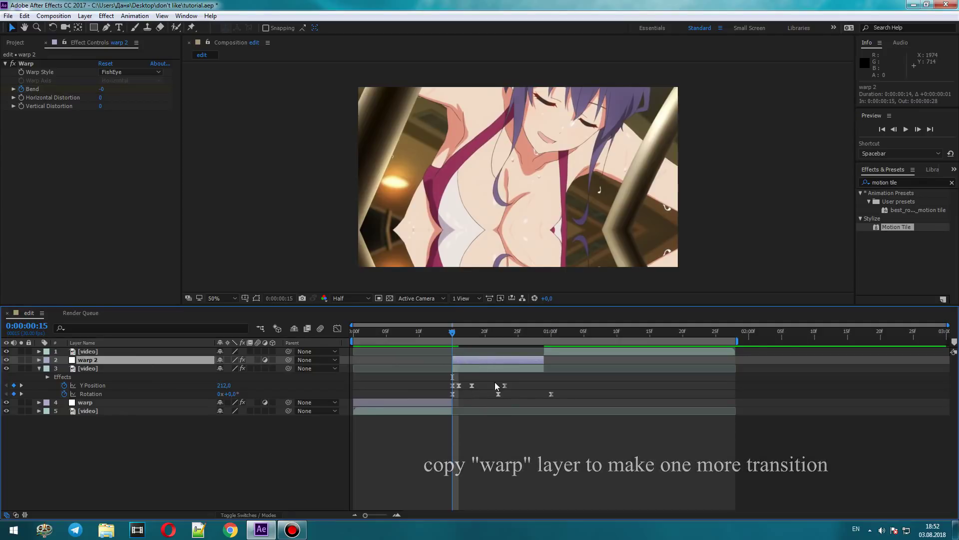
drag(452, 333, 547, 335)
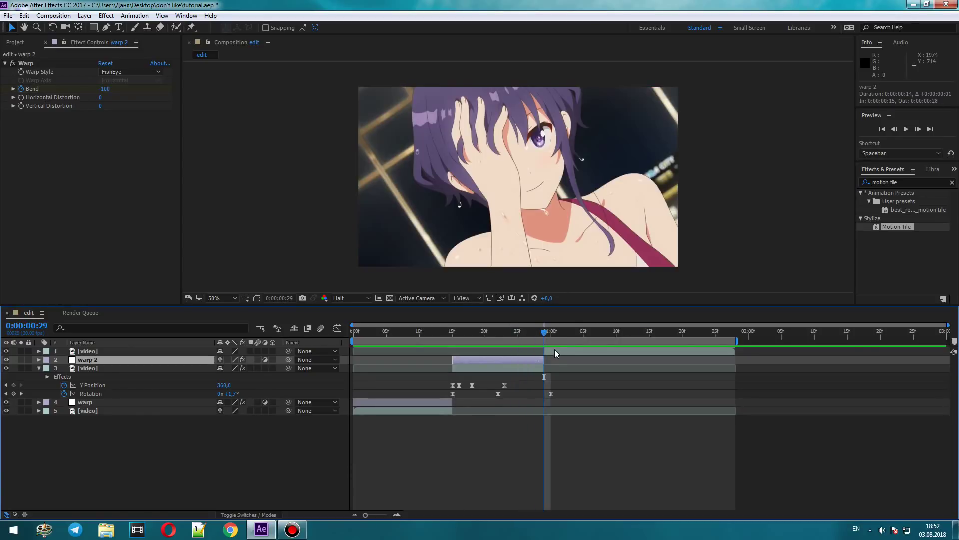
Copy the 7 Y Position and Rotation shake keyframes onto the top clip at 1:00 and preview
click(555, 351)
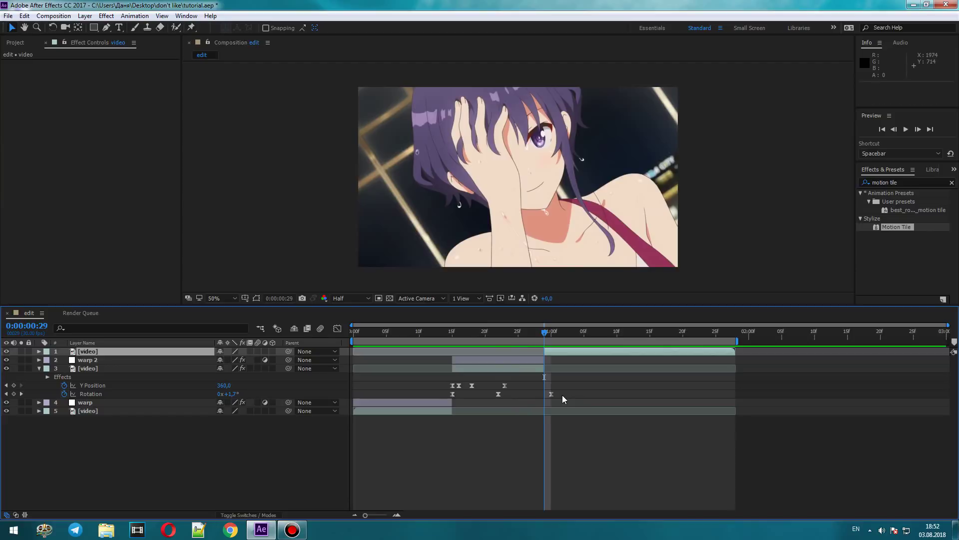
drag(562, 395, 425, 385)
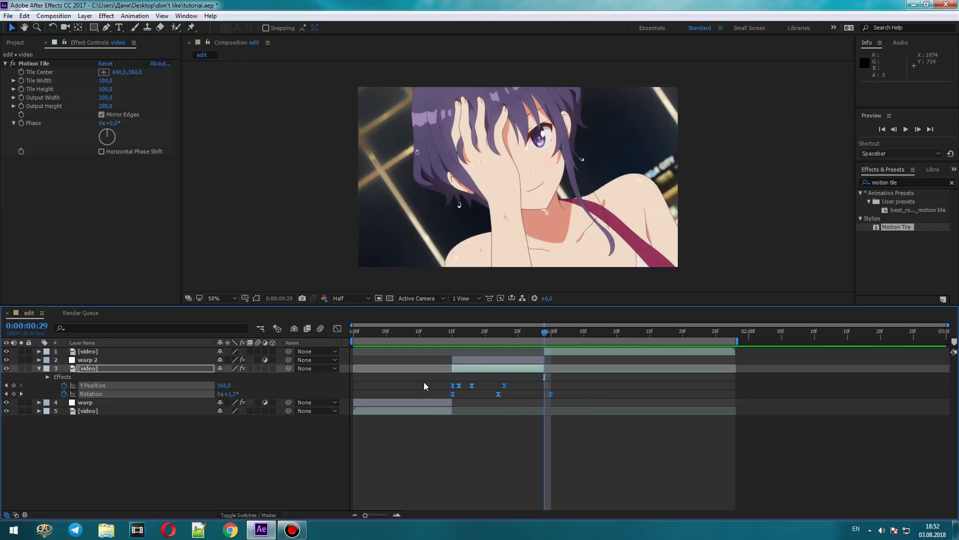
key(ctrl+c)
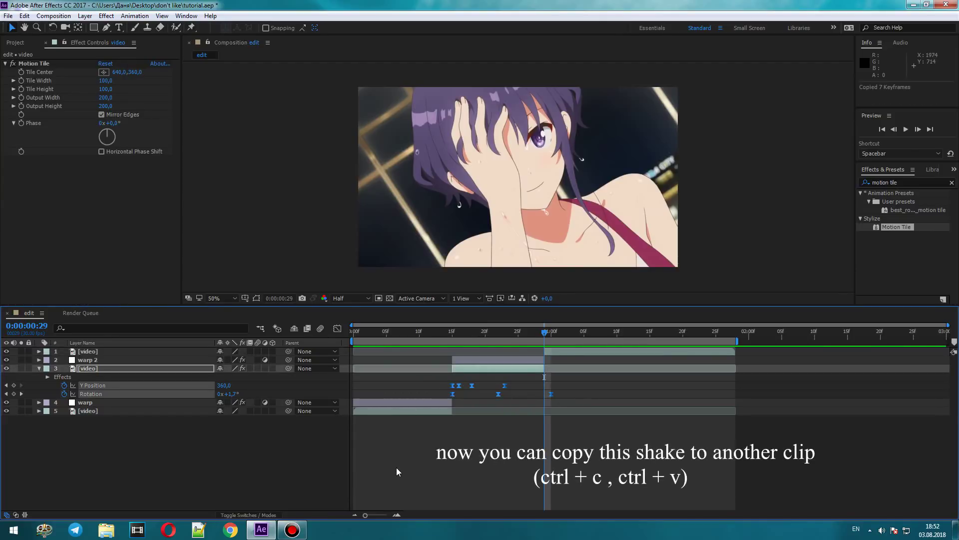
double_click(550, 352)
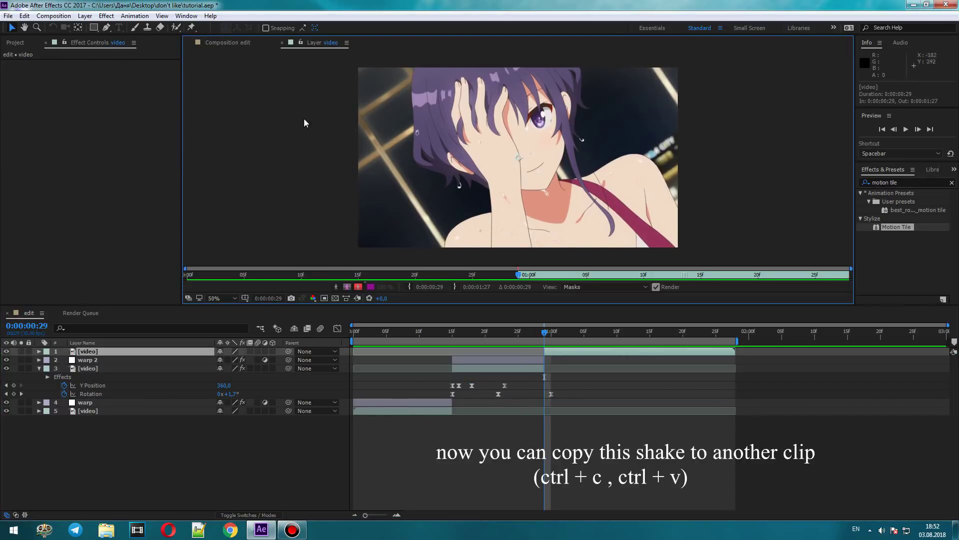
click(281, 42)
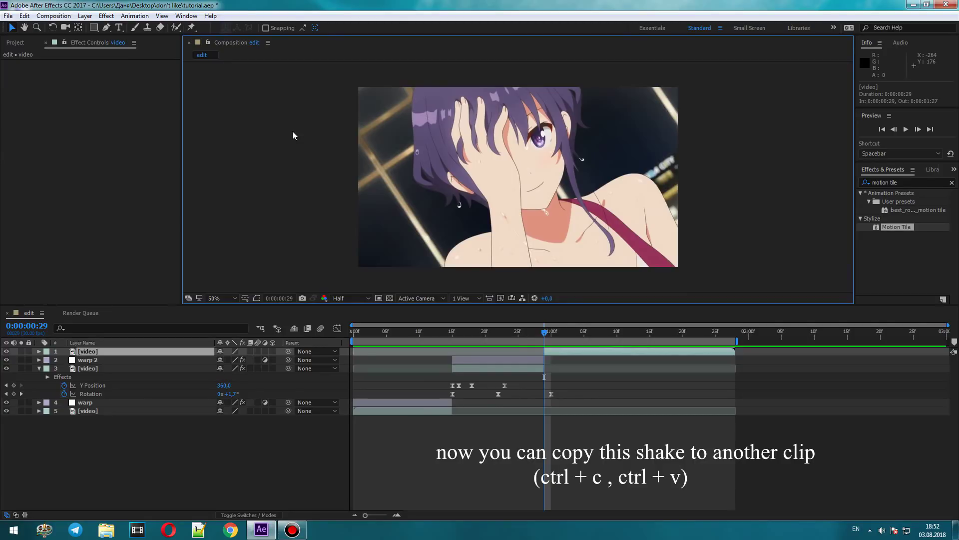
key(ctrl+v)
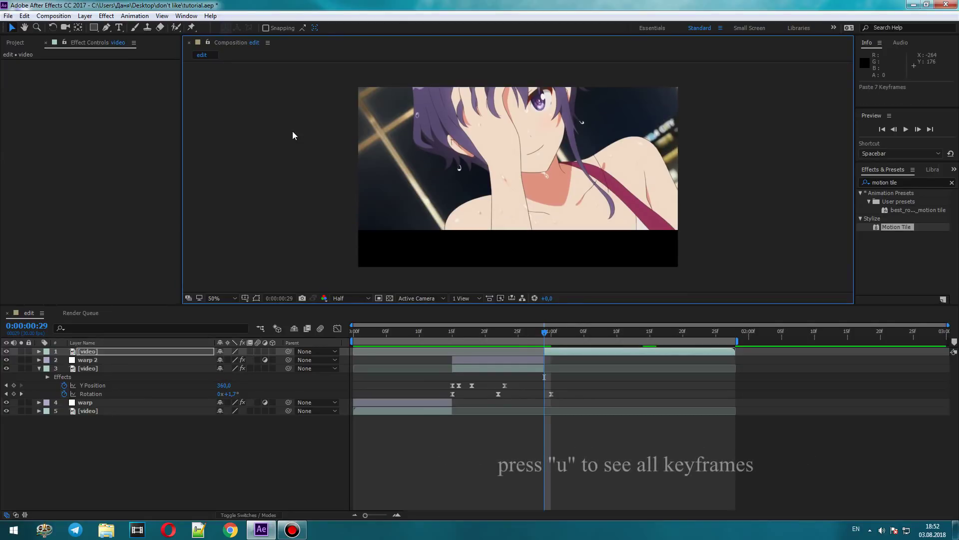
key(u)
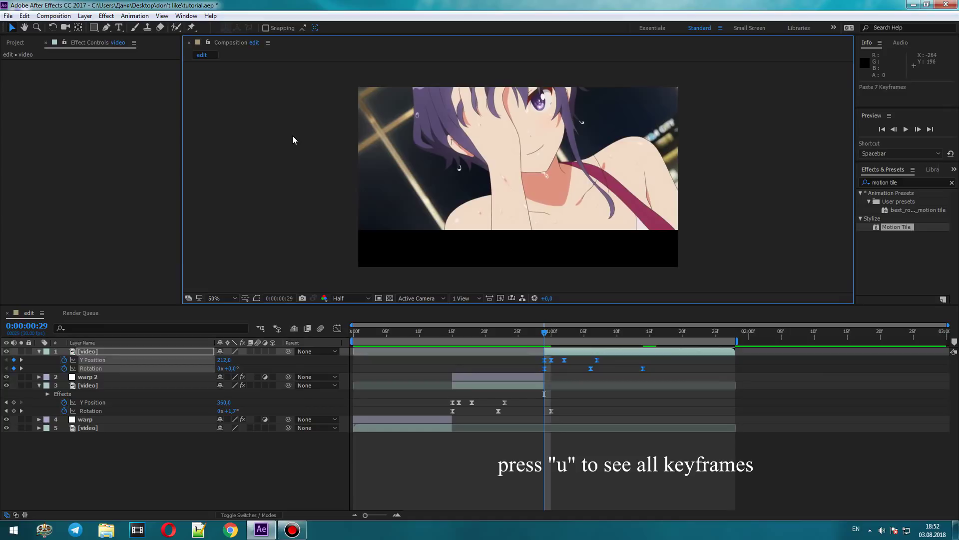
click(383, 370)
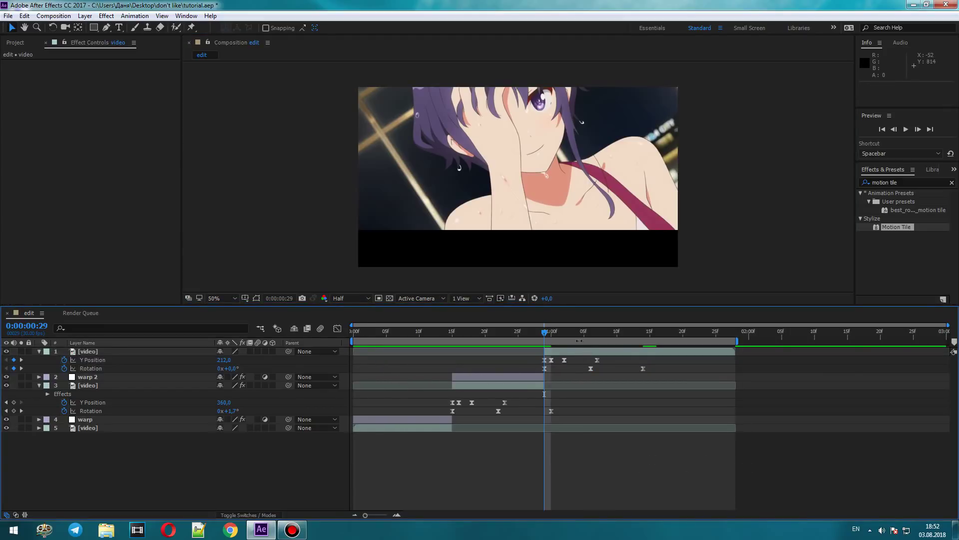
mouse_move(546, 332)
mouse_down()
mouse_move(652, 337)
mouse_move(593, 337)
mouse_up()
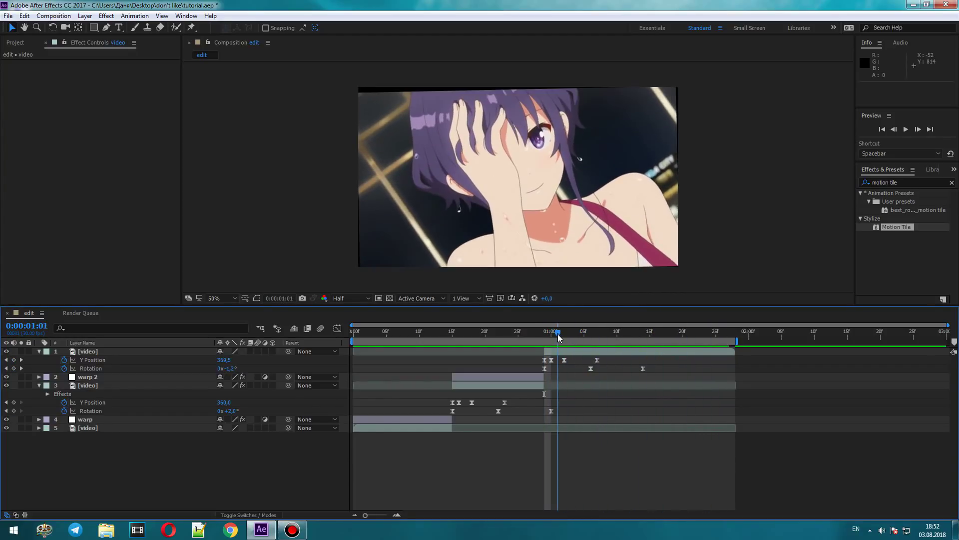
Flip the top clip's Rotation keyframes to +6° at 1:06 and -2° at 1:14
double_click(591, 368)
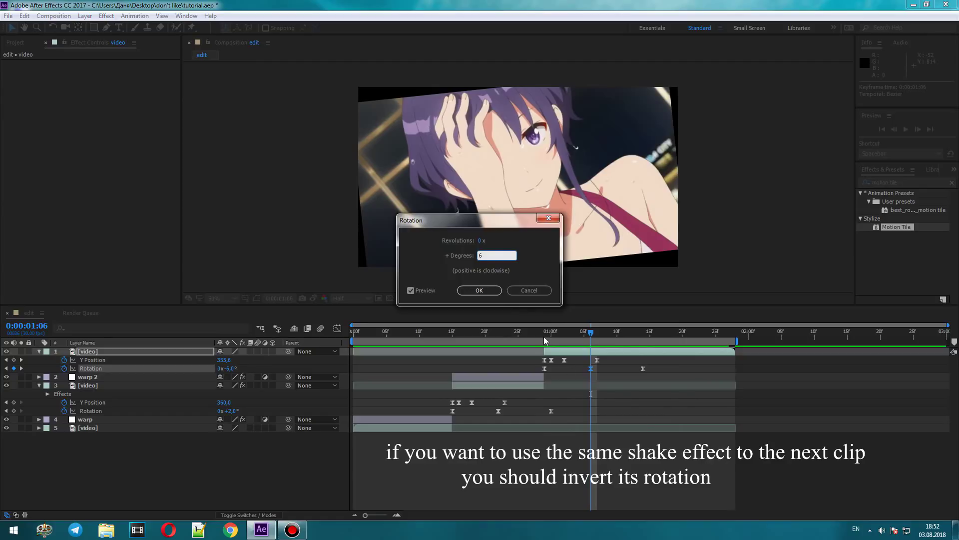
click(490, 294)
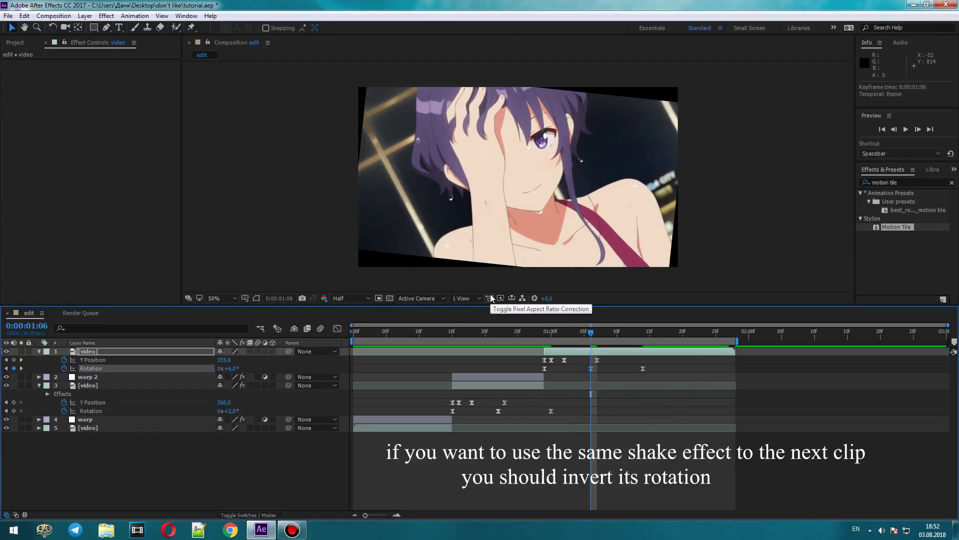
click(643, 331)
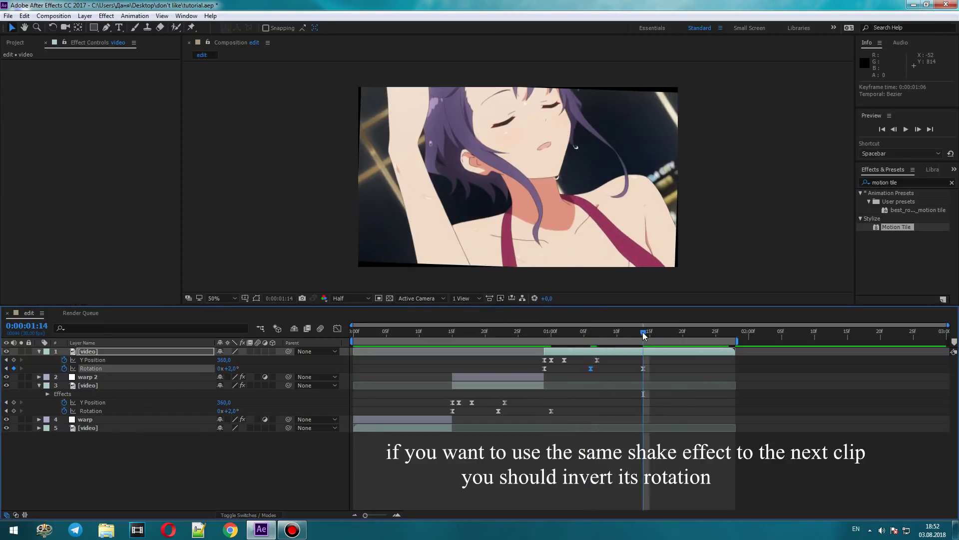
double_click(644, 370)
text(-2)
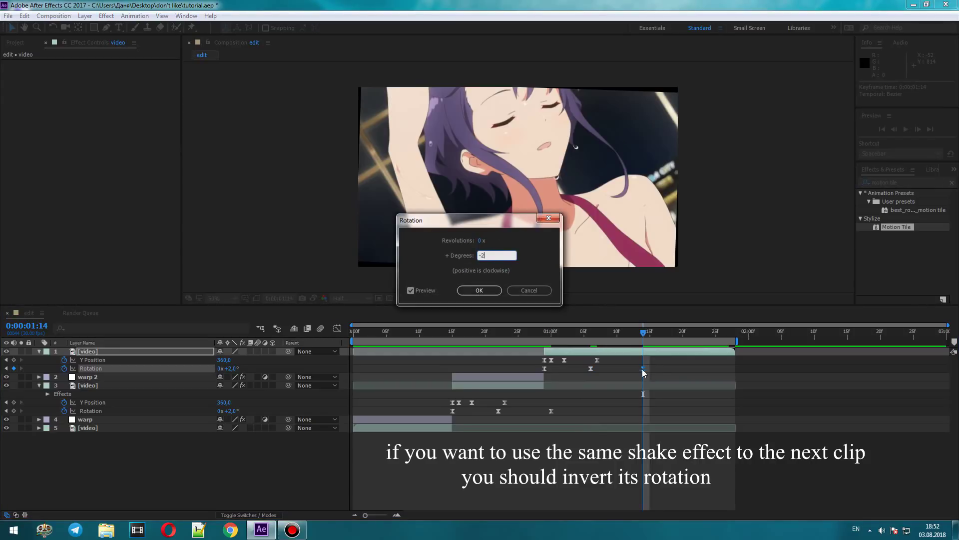
click(489, 291)
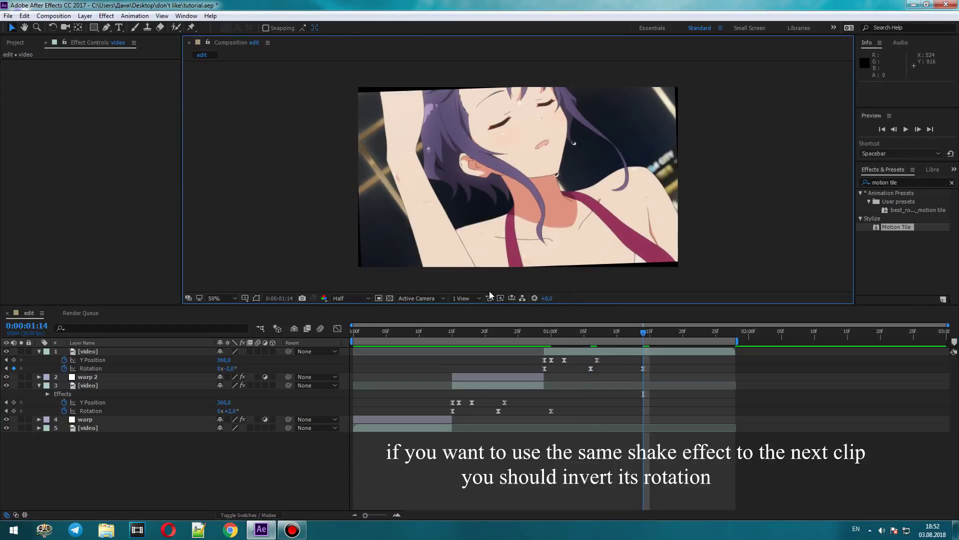
Apply Motion Tile to layer 1 with Output Width and Height 200 and Mirror Edges on
click(604, 367)
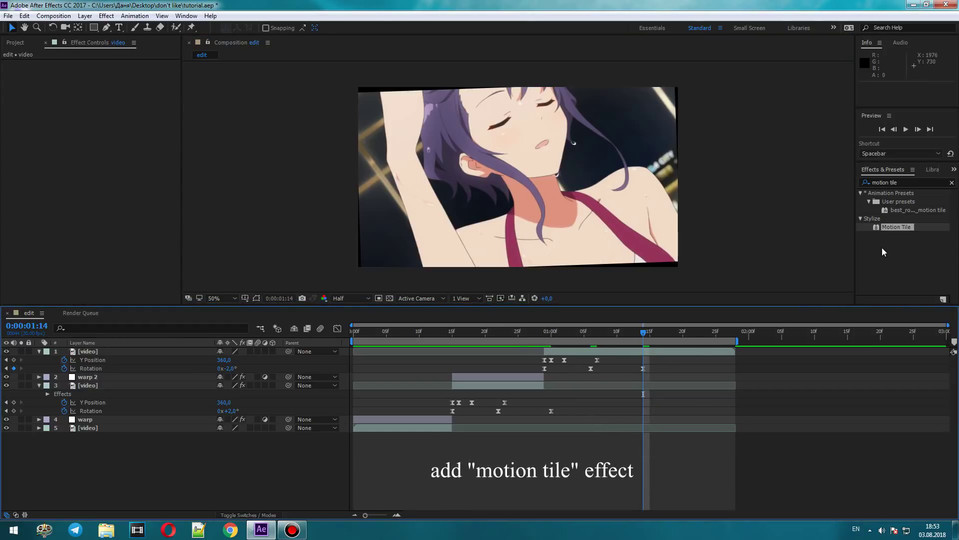
mouse_move(897, 226)
mouse_down()
mouse_move(803, 254)
mouse_move(685, 354)
mouse_up()
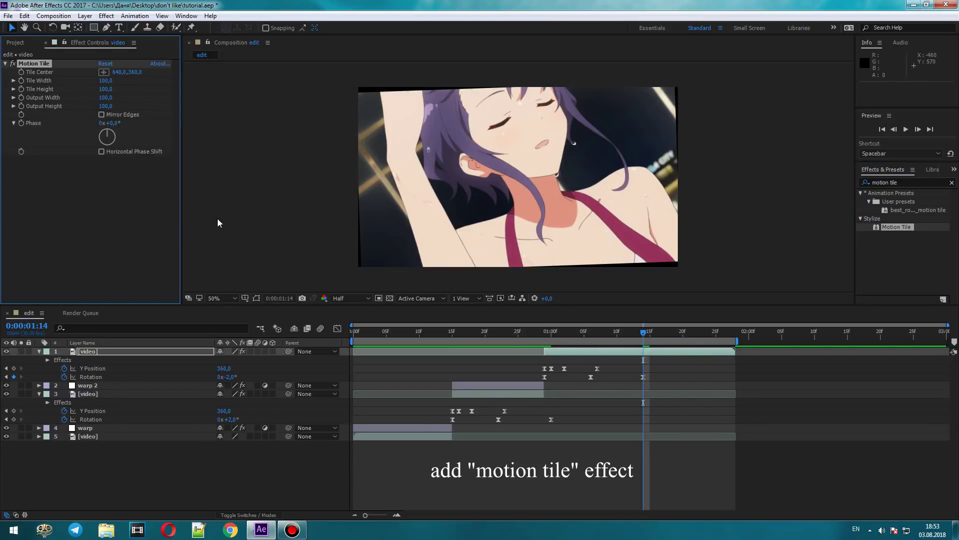
click(105, 98)
text(2)
text(00)
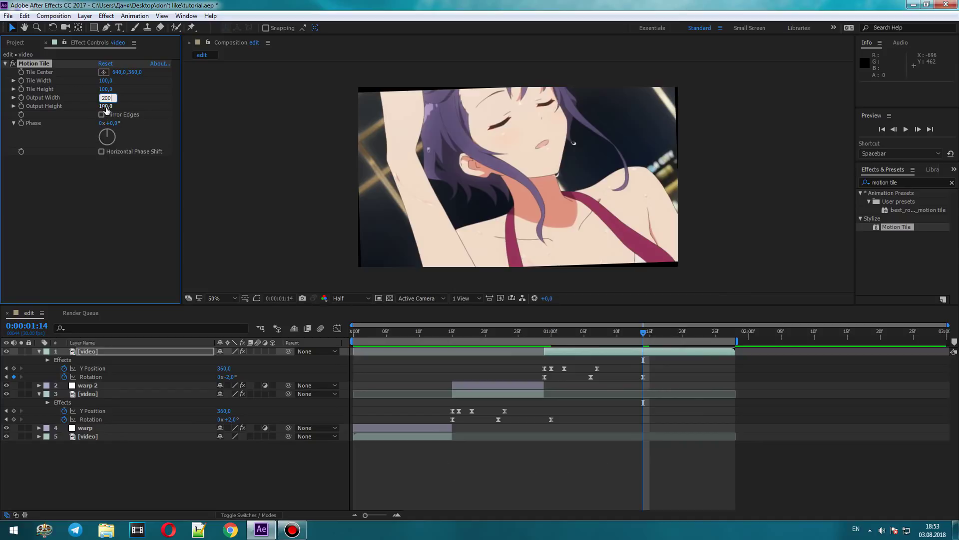
key(Tab)
text(2)
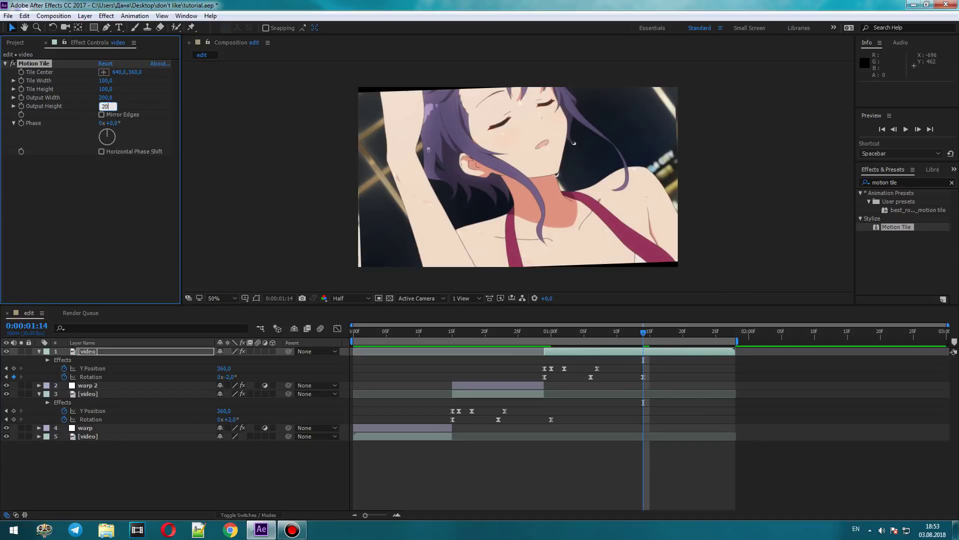
key(Return)
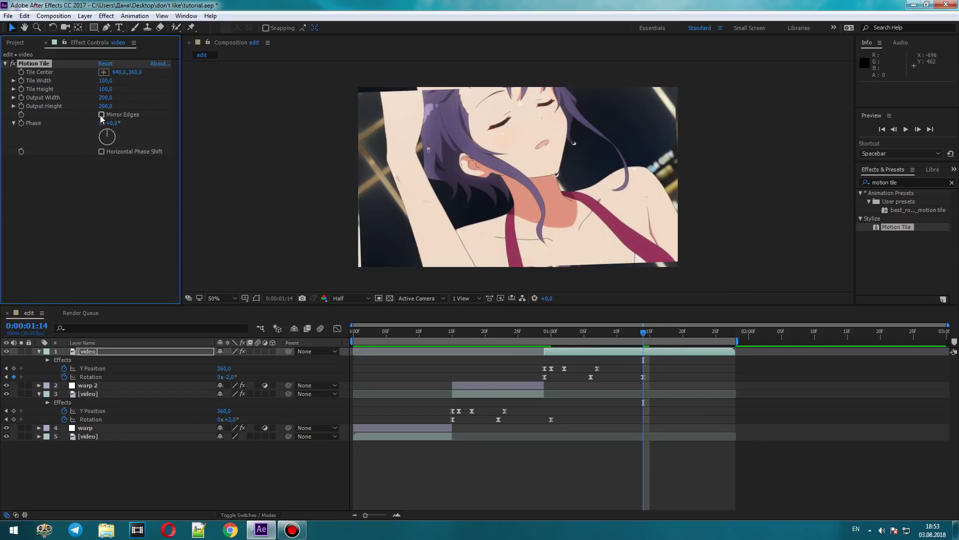
click(102, 115)
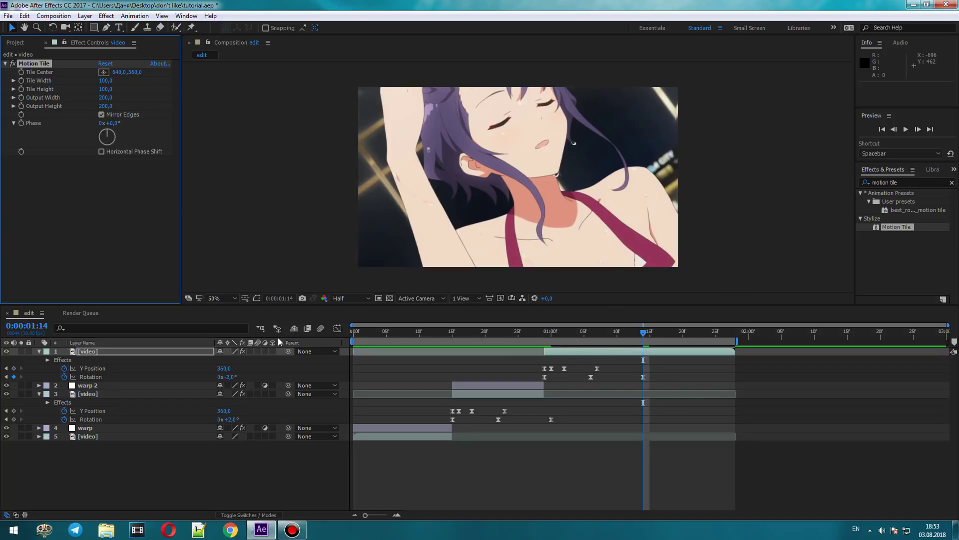
click(353, 333)
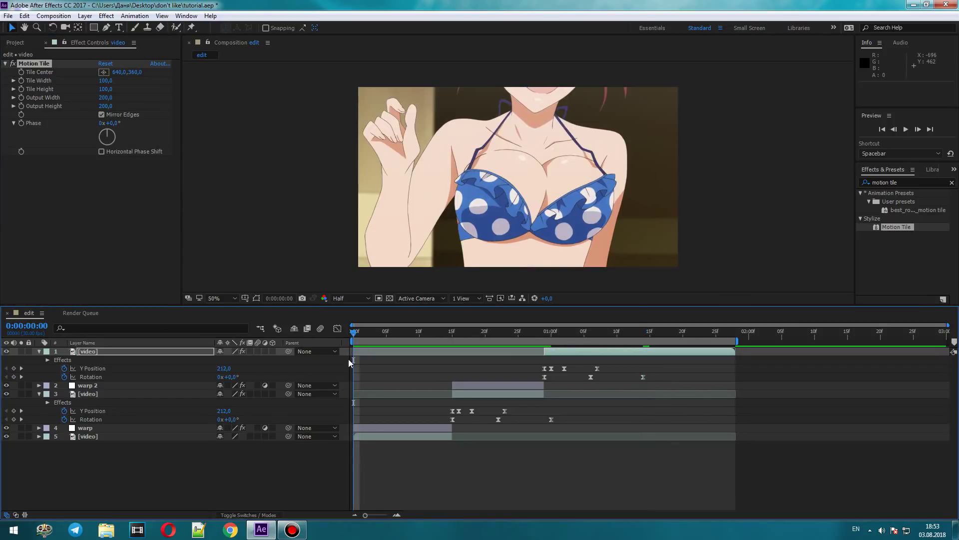
Scrub through the opening clips to check the shake and tiling, then collapse the keyframe rows
drag(354, 333, 547, 362)
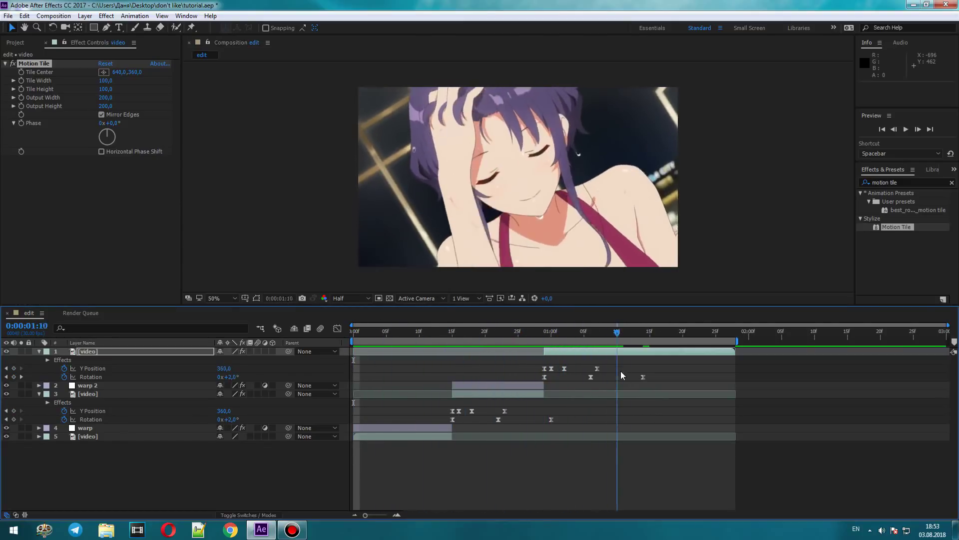
drag(547, 358, 721, 385)
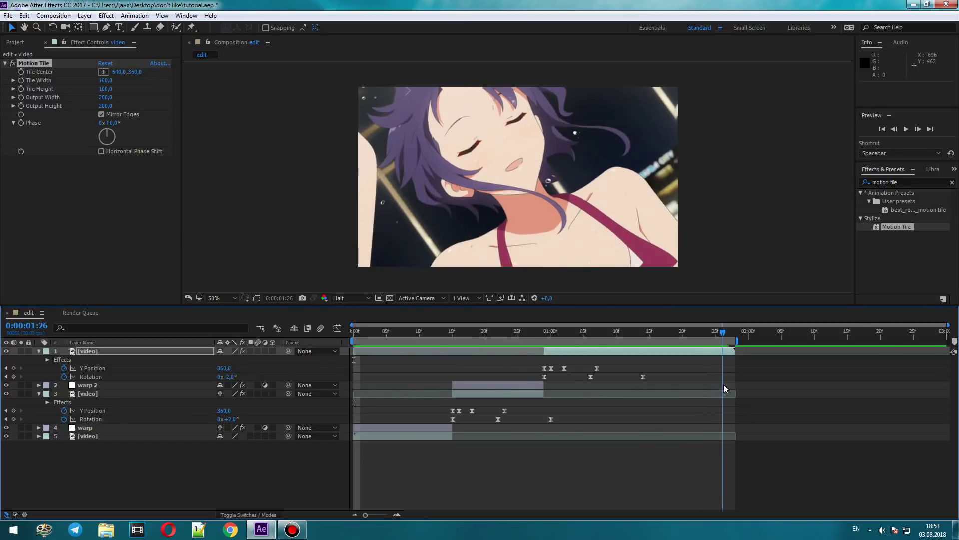
key(u)
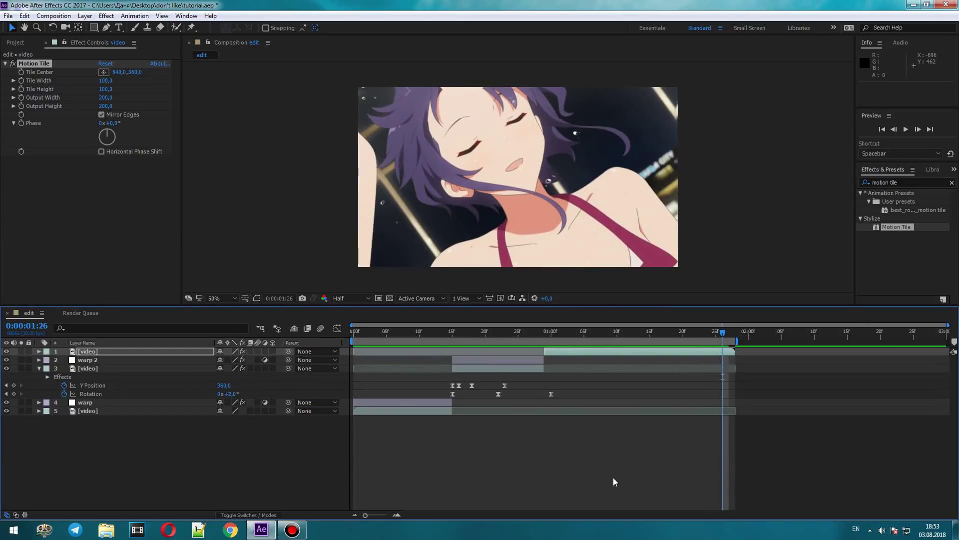
click(354, 333)
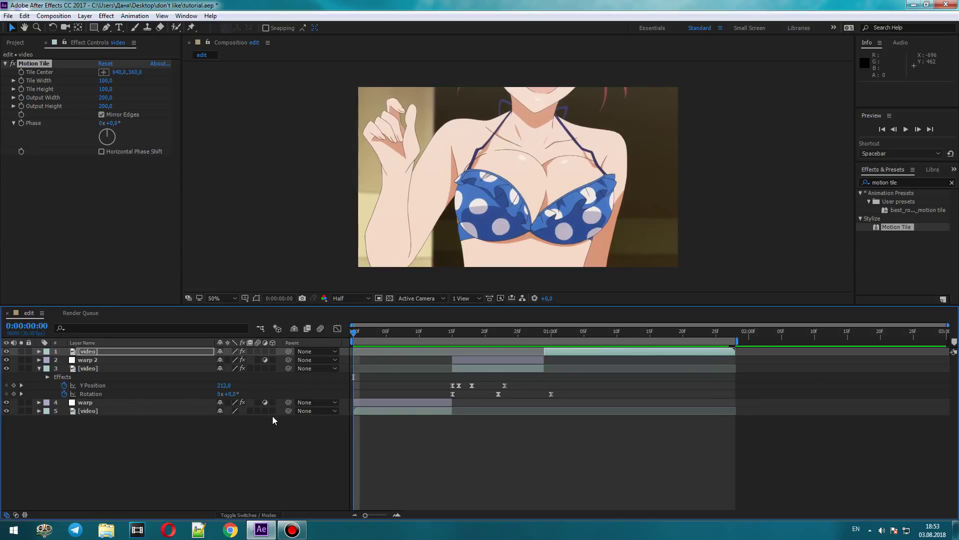
click(243, 444)
key(u)
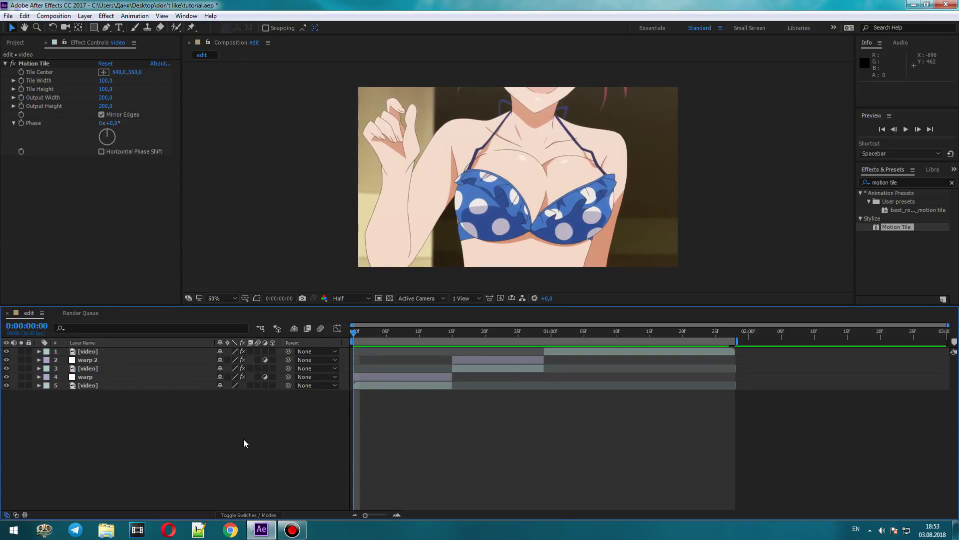
Switch on motion blur for layers 1–4 and the composition's Motion Blur master switch
click(259, 353)
click(260, 359)
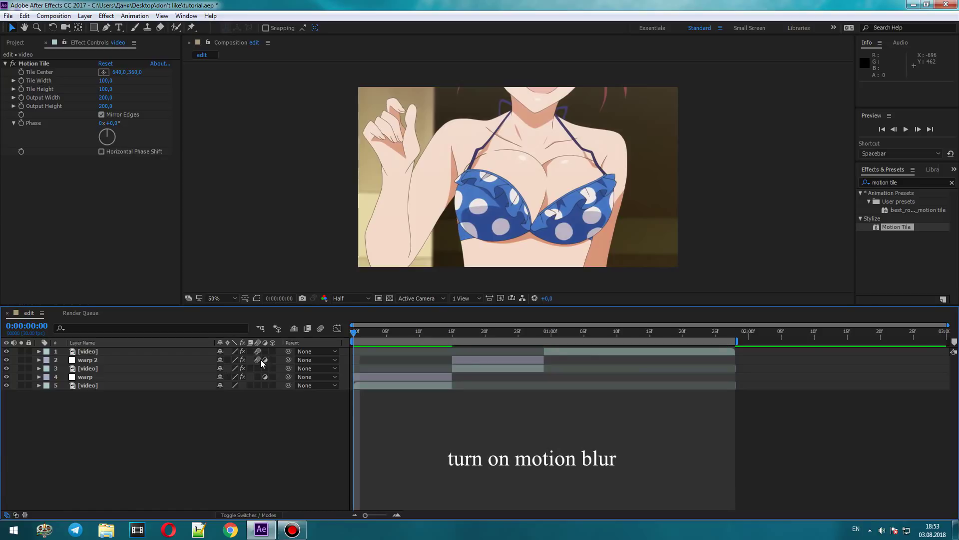
click(260, 368)
click(259, 376)
click(320, 329)
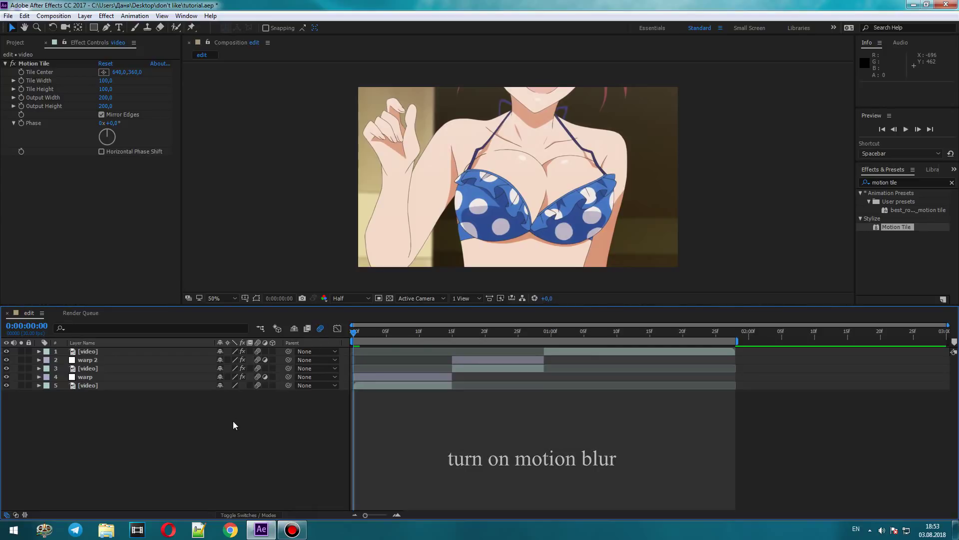
drag(216, 424, 85, 350)
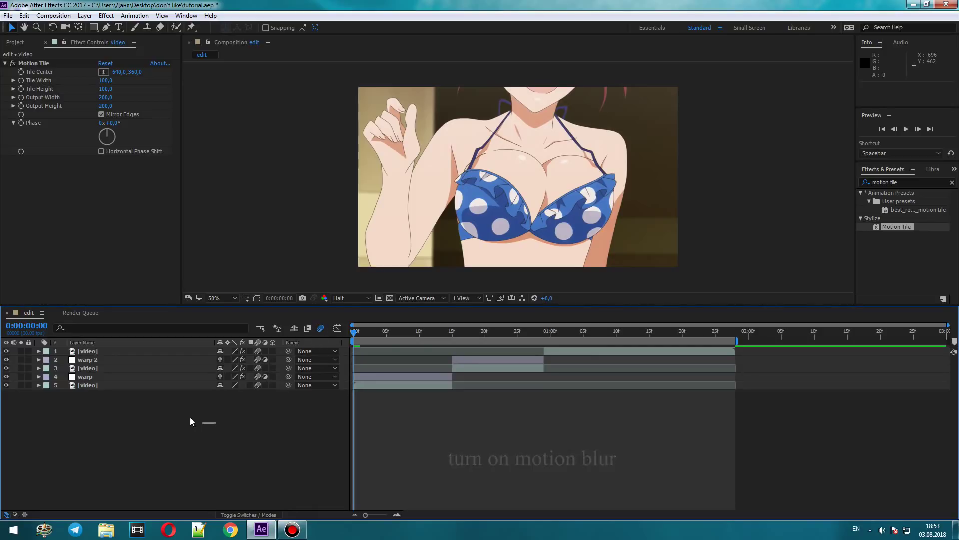
Pre-compose the five selected layers into a new composition named 'video'
right_click(92, 355)
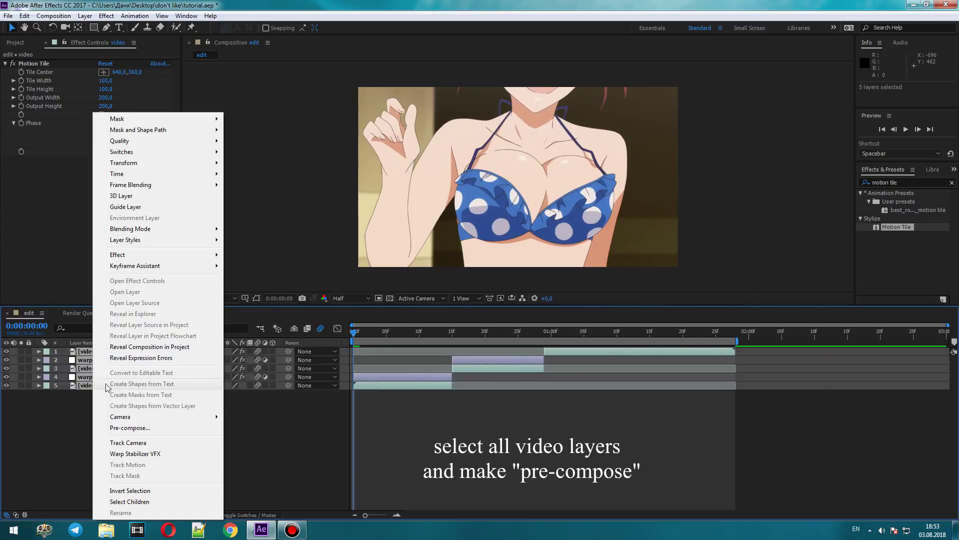
click(126, 428)
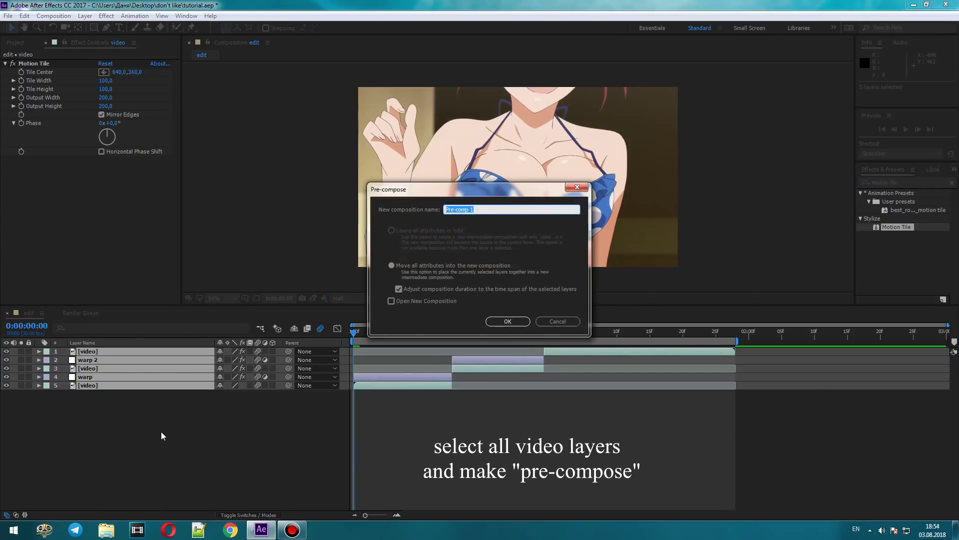
text(video)
click(519, 324)
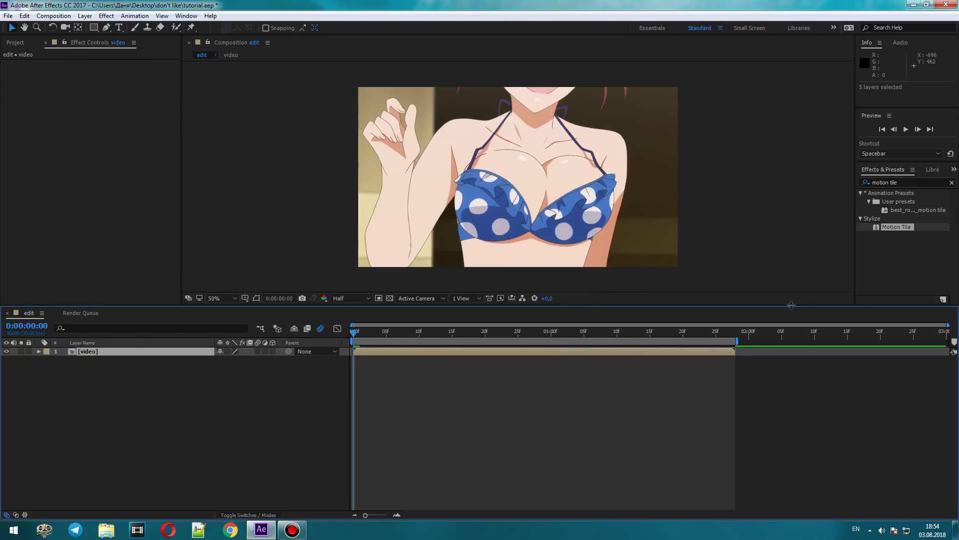
Search 'rsmb', apply RSMB Pro to the video layer, and set Blur Amt and Sensitivity to 1
click(952, 183)
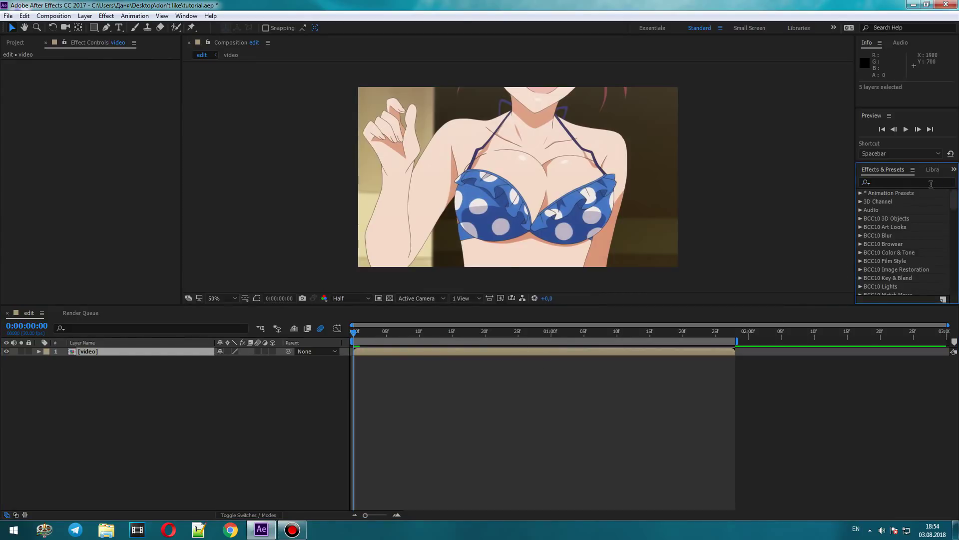
click(931, 184)
text(rs)
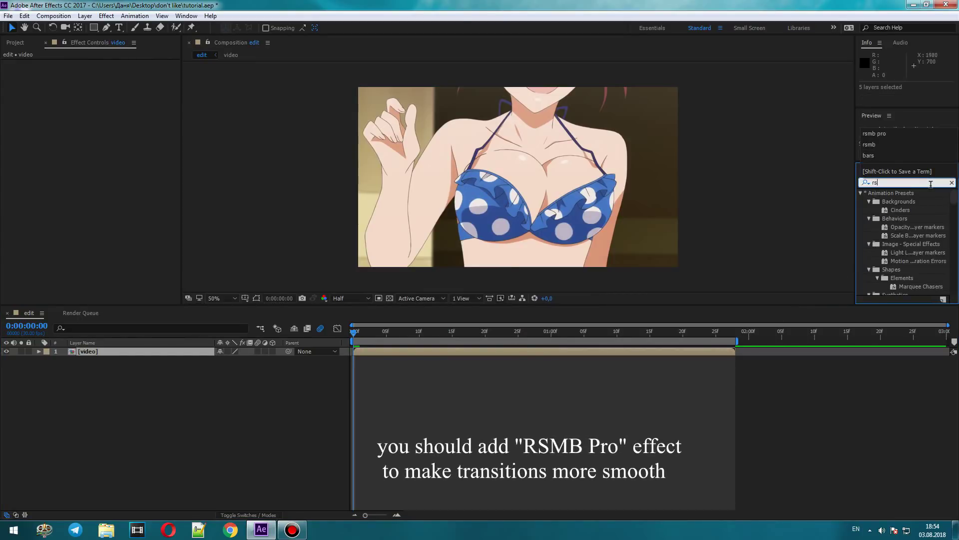
text(mb)
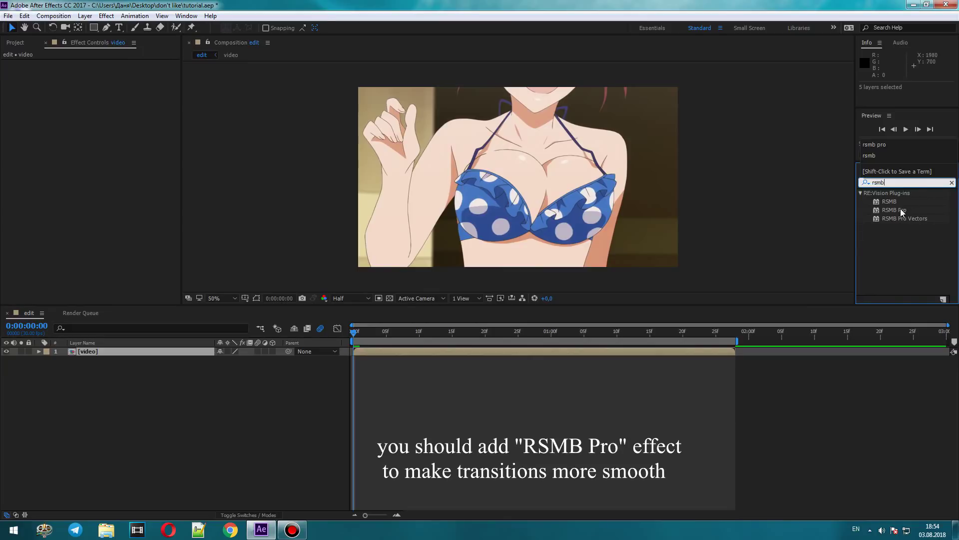
drag(902, 213, 698, 353)
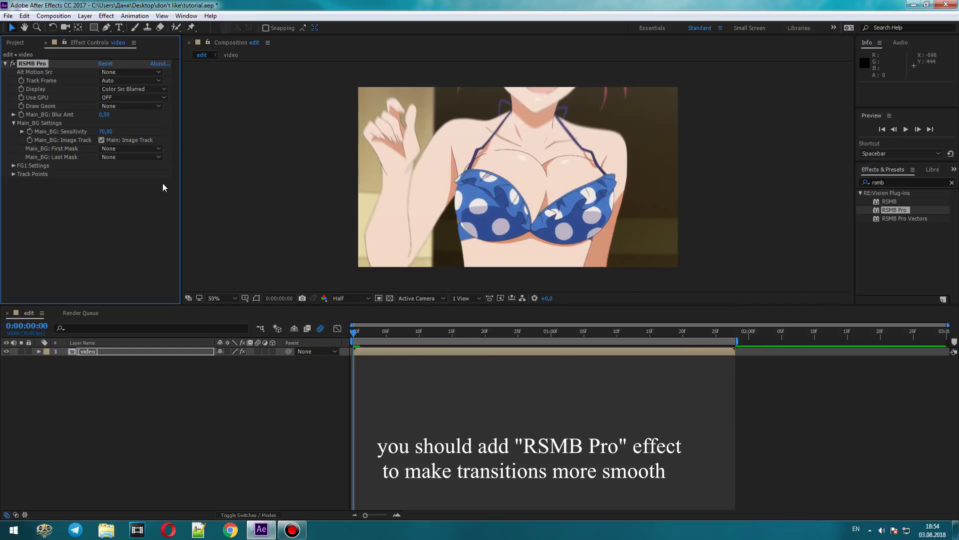
click(104, 115)
text(1)
key(Return)
key(Tab)
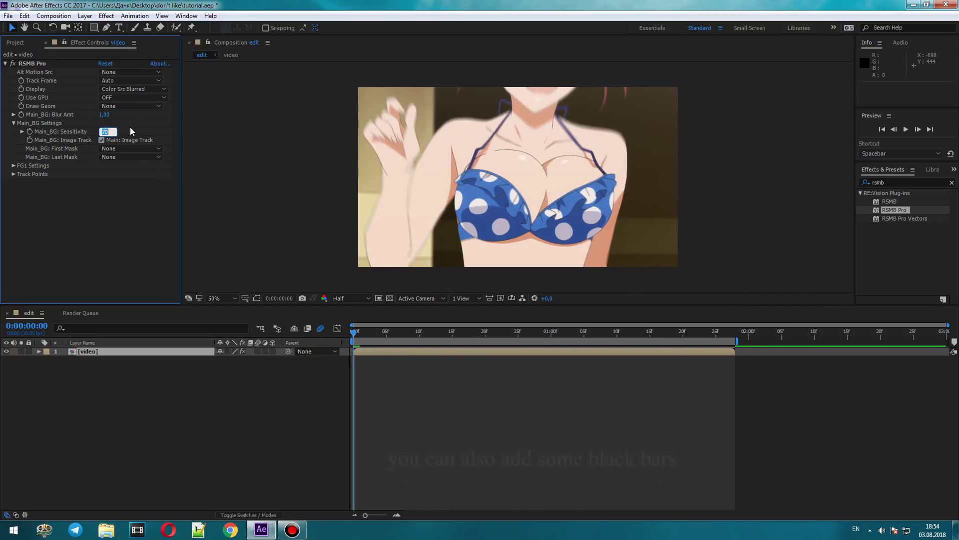
text(1)
key(Return)
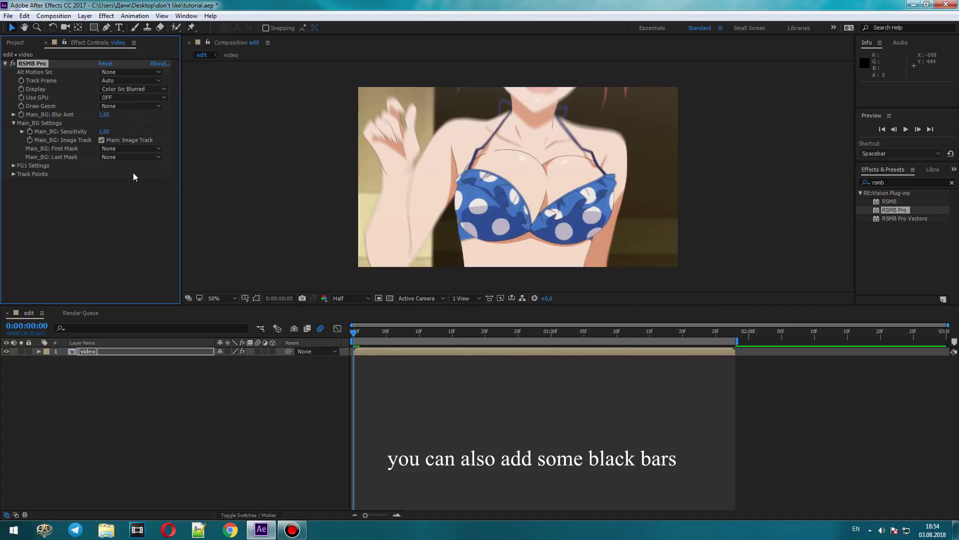
Add a new black solid layer to the composition
right_click(139, 394)
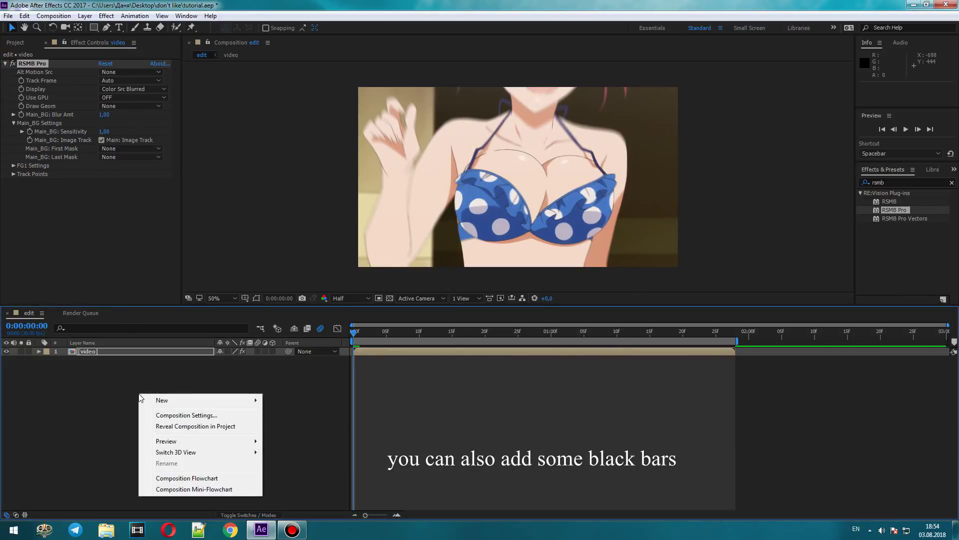
mouse_move(155, 399)
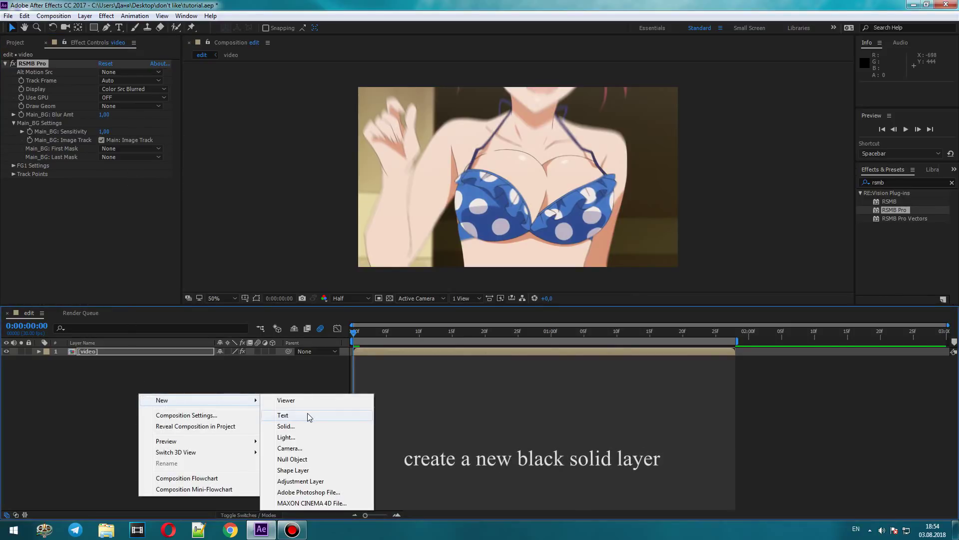
click(314, 426)
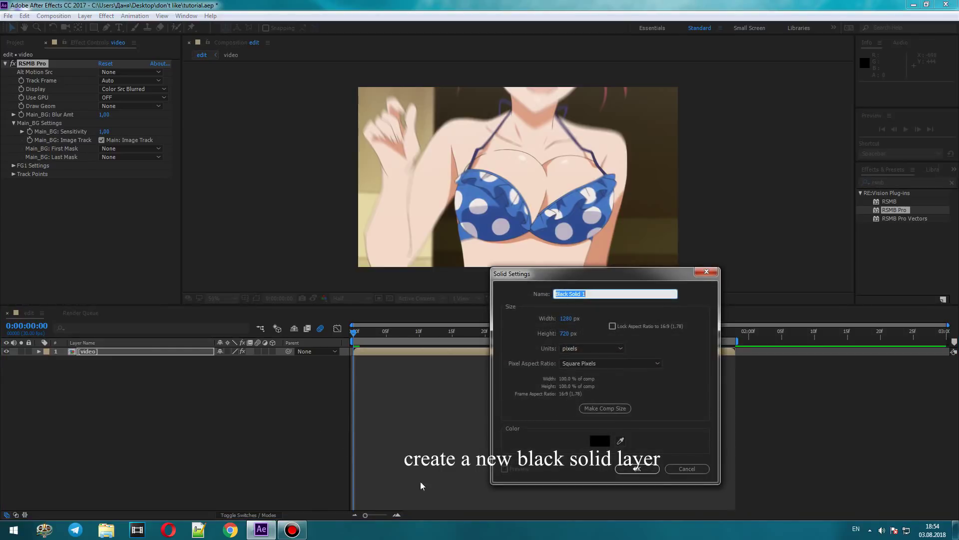
click(645, 472)
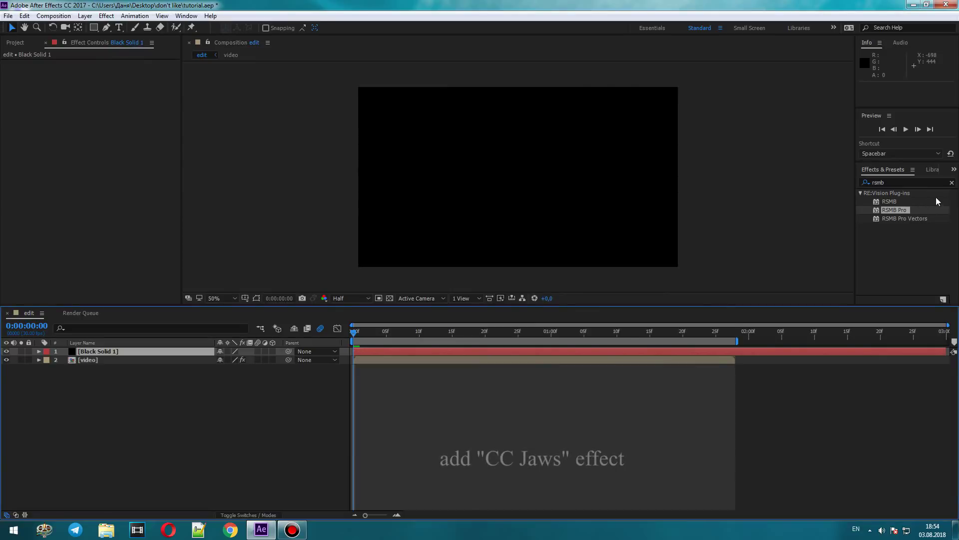
Apply CC Jaws to the black solid with Completion 85% and Height 0%
click(952, 183)
click(940, 183)
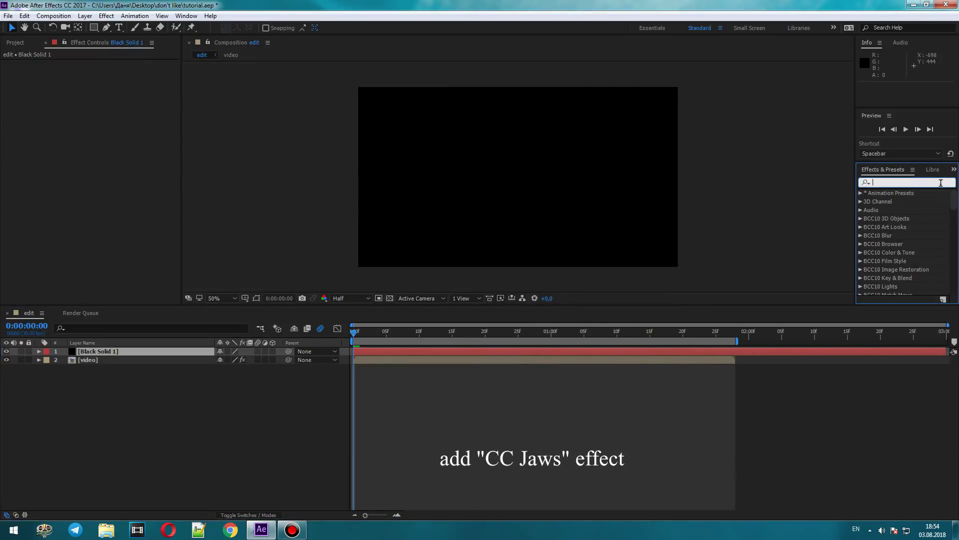
text(j)
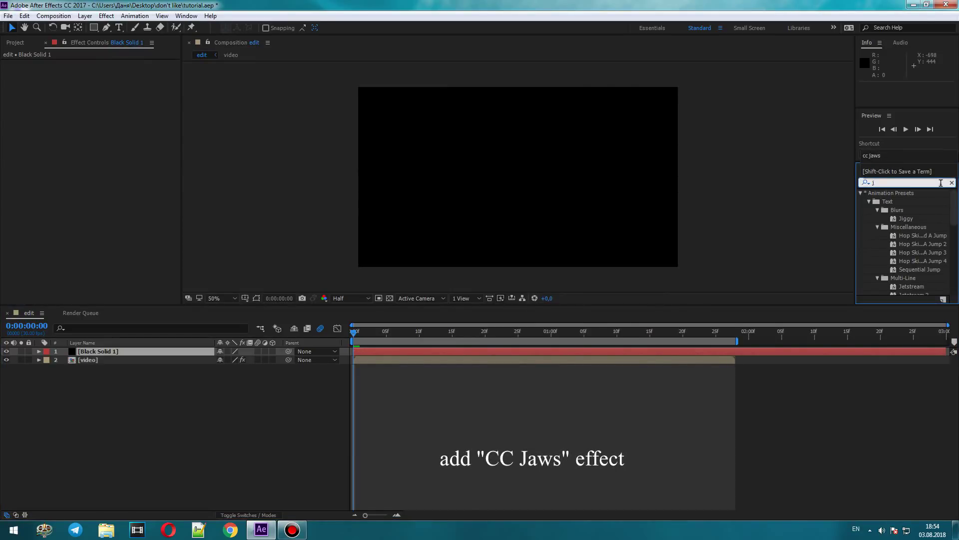
text(aws)
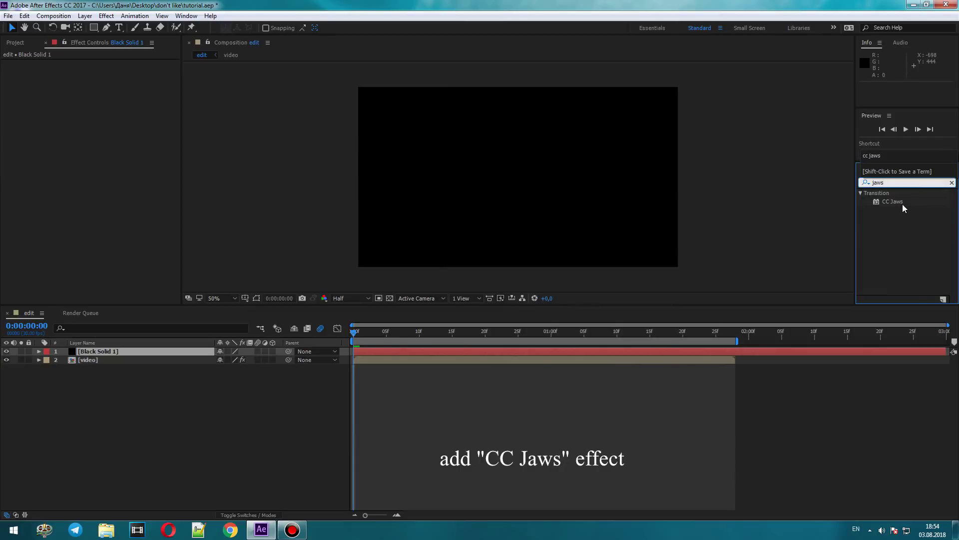
mouse_move(902, 204)
mouse_down()
mouse_move(752, 345)
mouse_move(754, 354)
mouse_up()
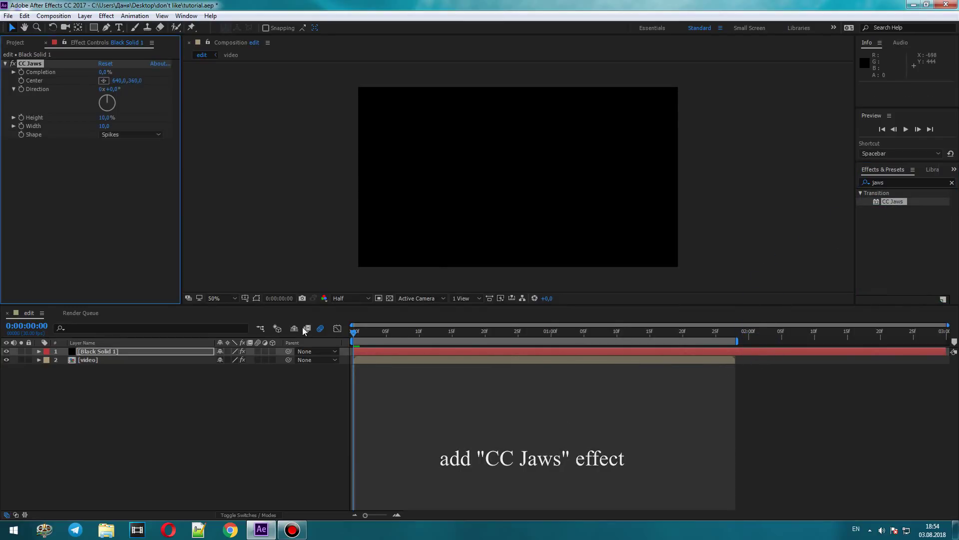
click(105, 72)
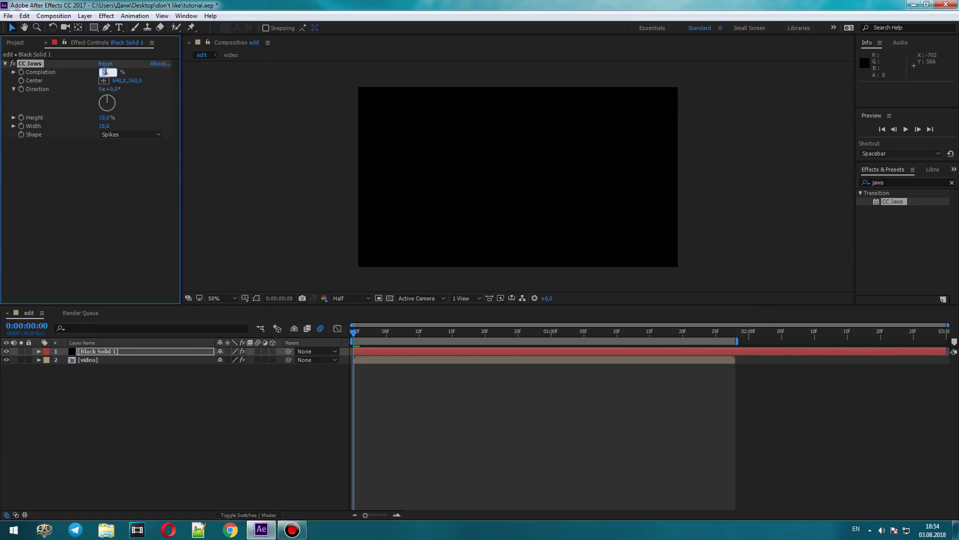
text(85)
key(Return)
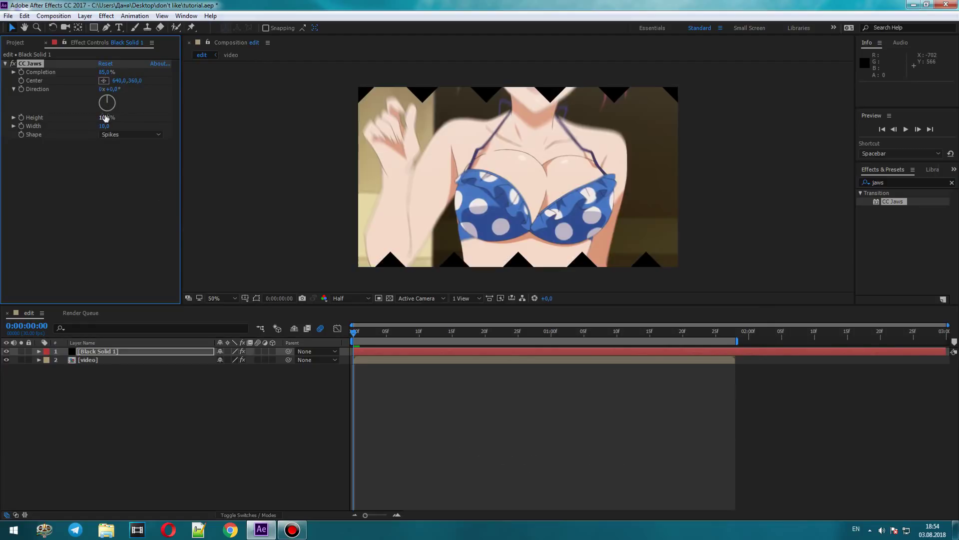
click(104, 117)
text(0)
key(Return)
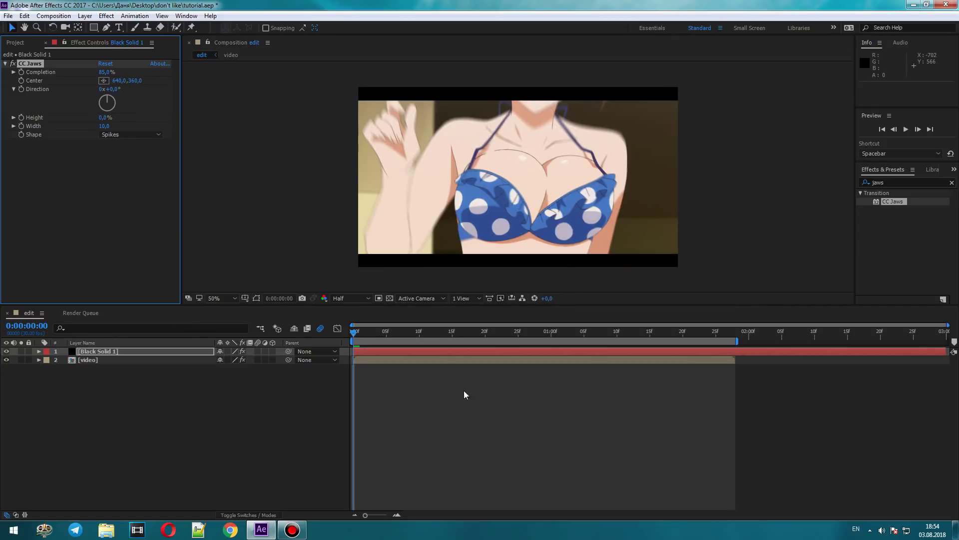
Play a preview of the letterboxed edit composition
click(903, 130)
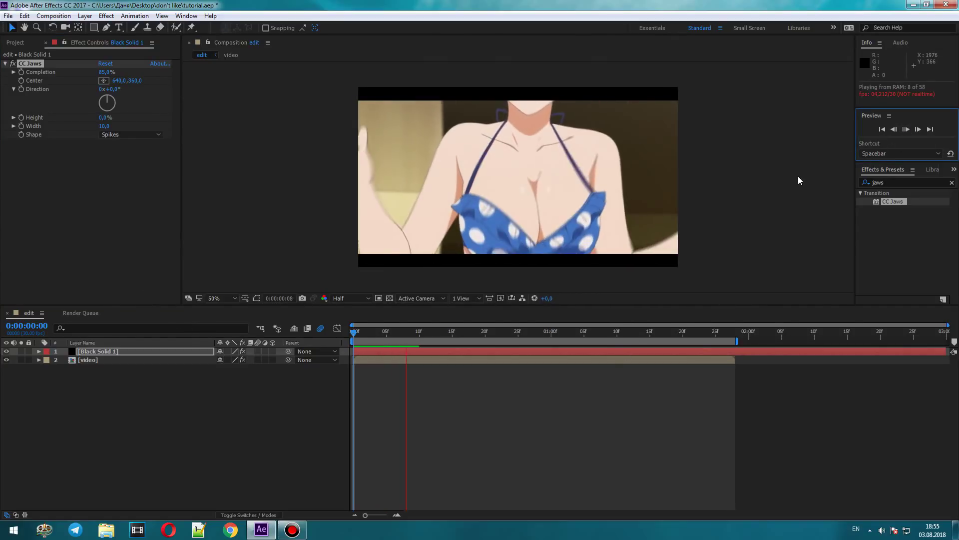